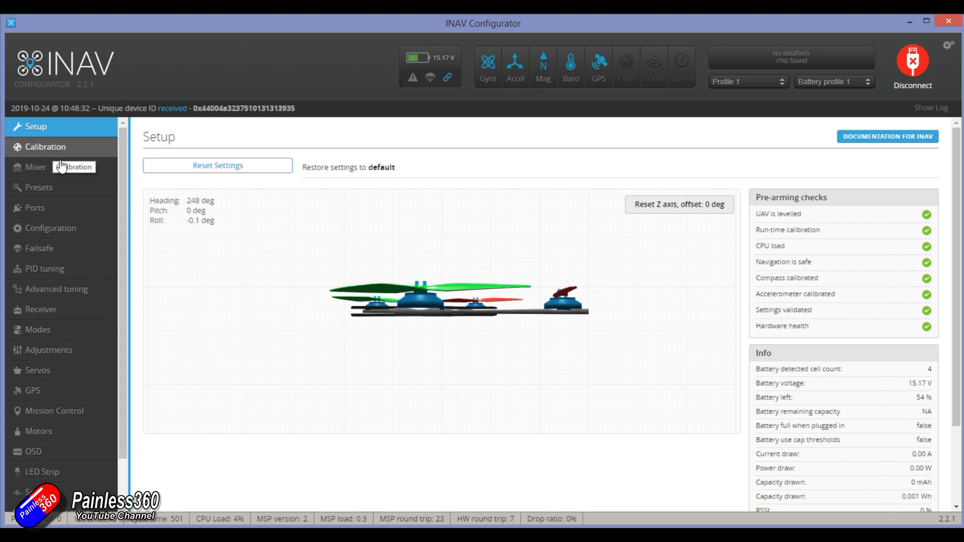
- Review the sensor configuration, the craft's live orientation with its pre-arming checks, and the accelerometer and compass calibration
click(62, 227)
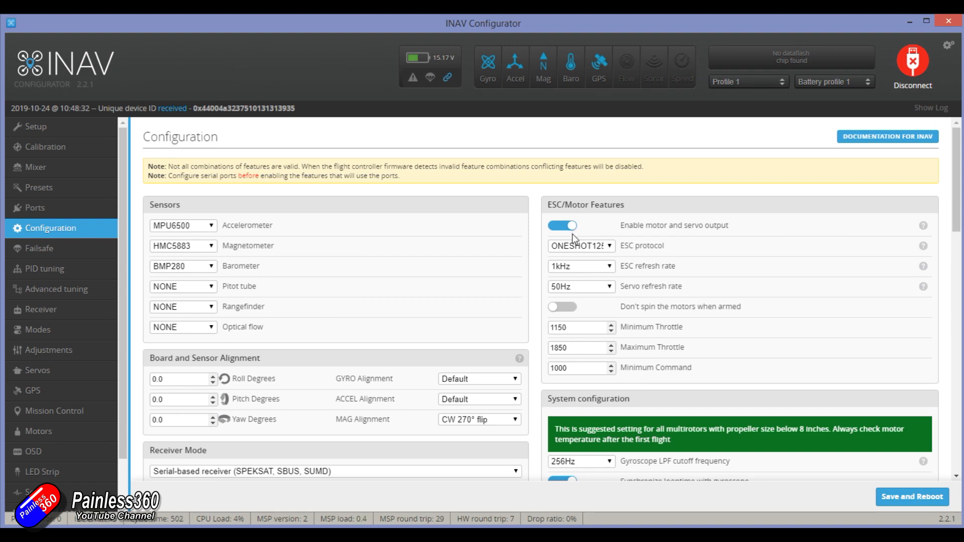
click(75, 131)
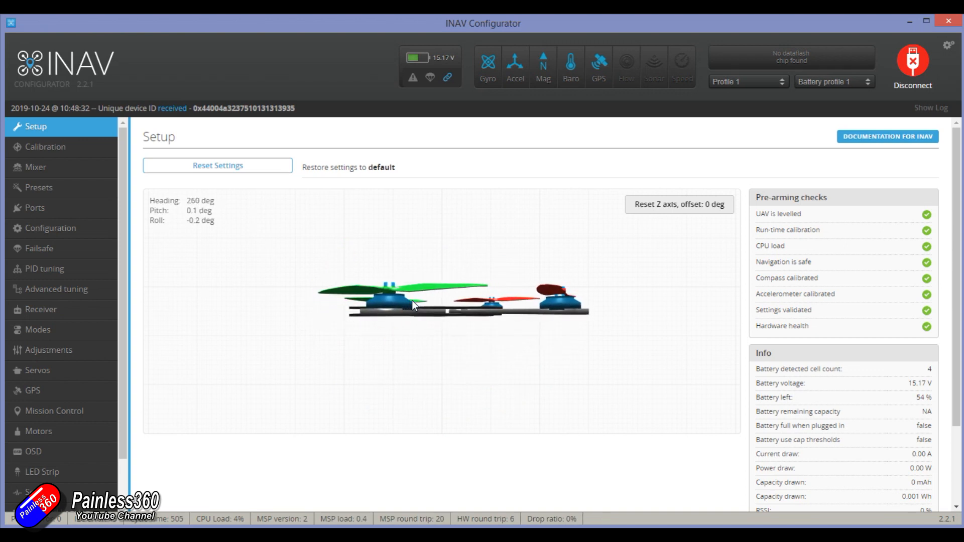
click(87, 149)
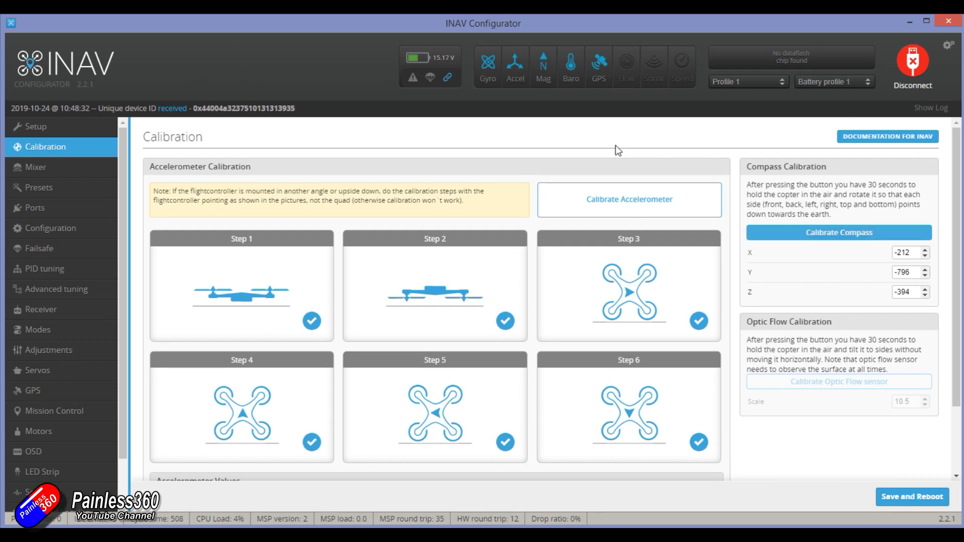
- Examine the magnetometer type options, the compass calibration values and the live heading of the craft
click(50, 229)
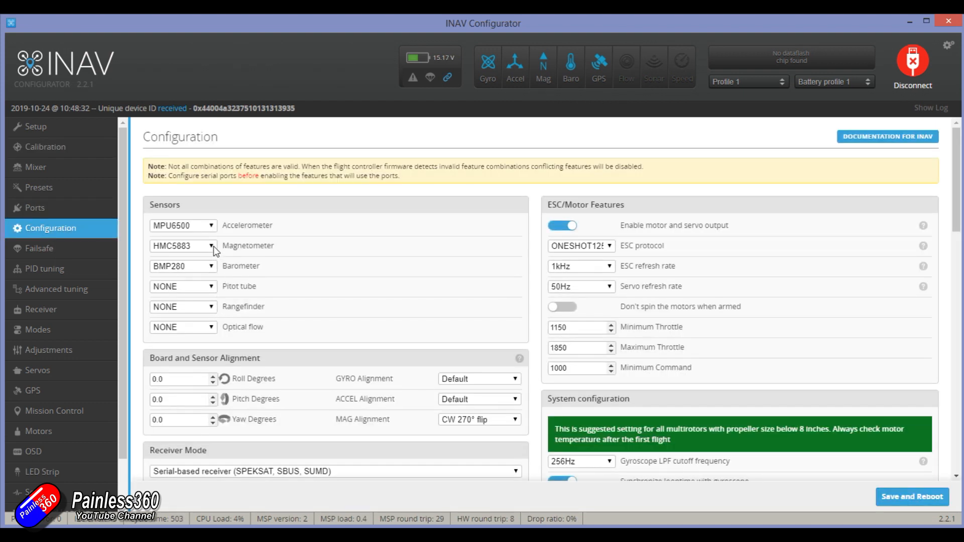
click(211, 249)
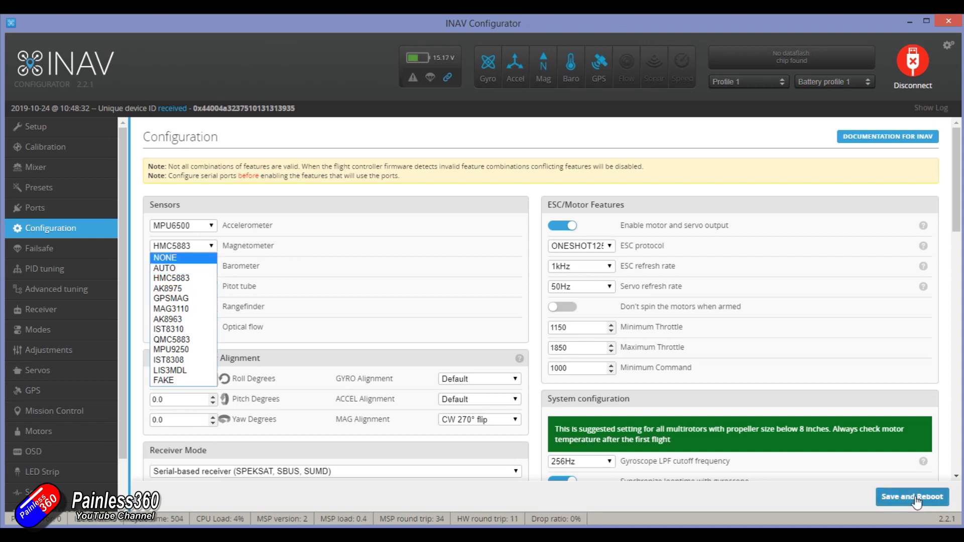
click(67, 149)
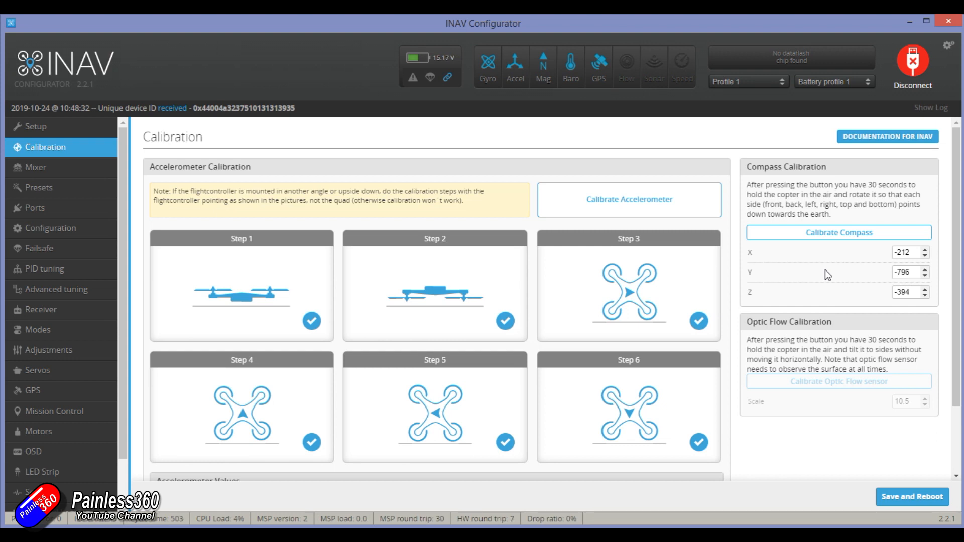
click(57, 131)
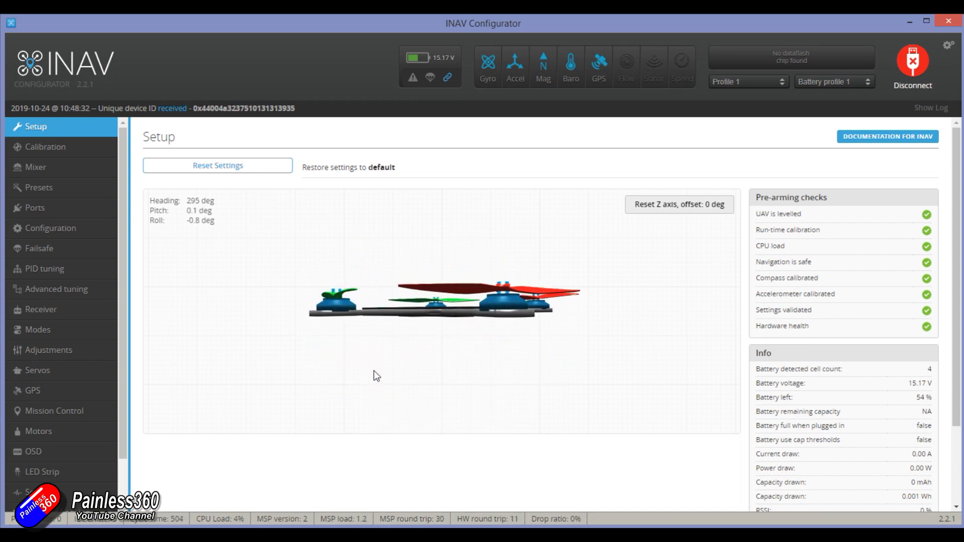
- Examine the board and sensor alignment, especially MAG alignment, and recheck the calibration values and the craft's live heading
click(90, 236)
scroll(665, 331, down, 2)
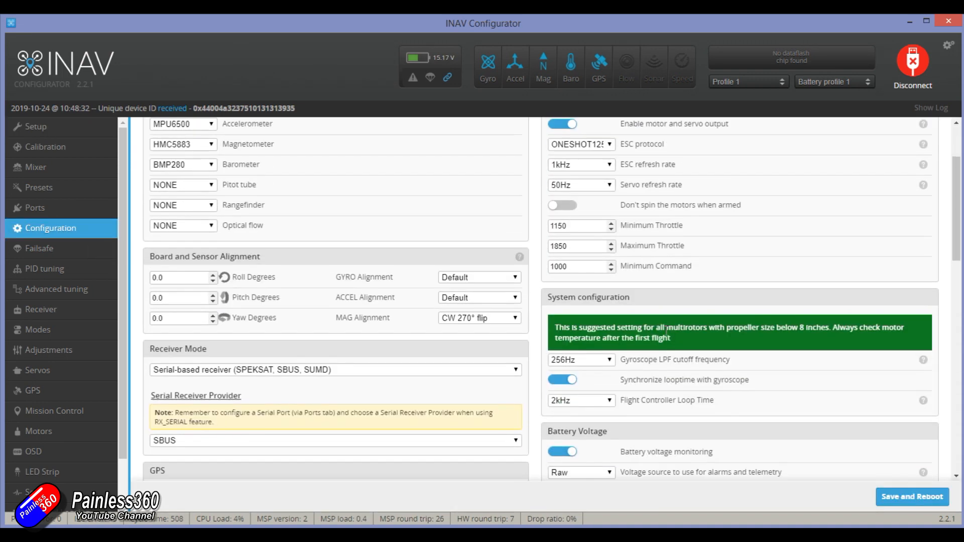
scroll(665, 331, down, 1)
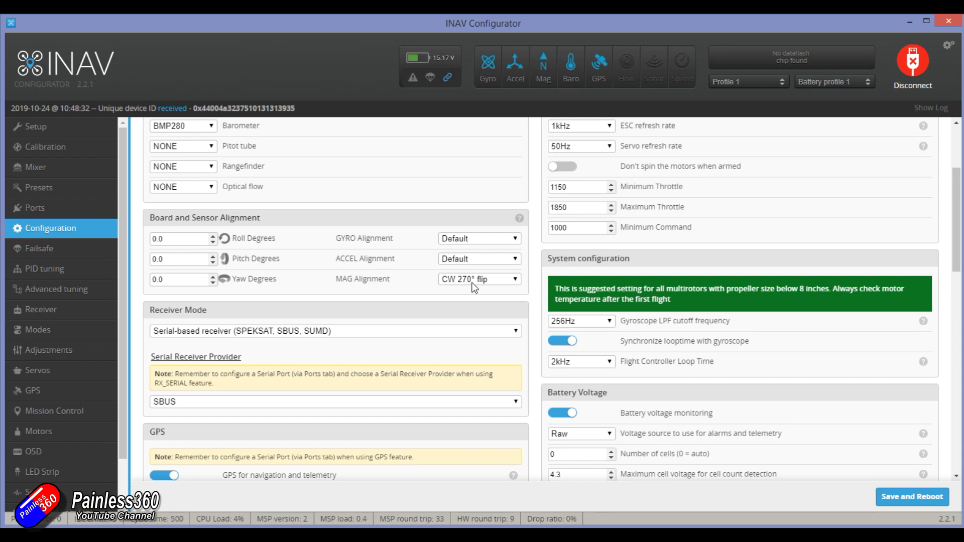
scroll(491, 285, up, 4)
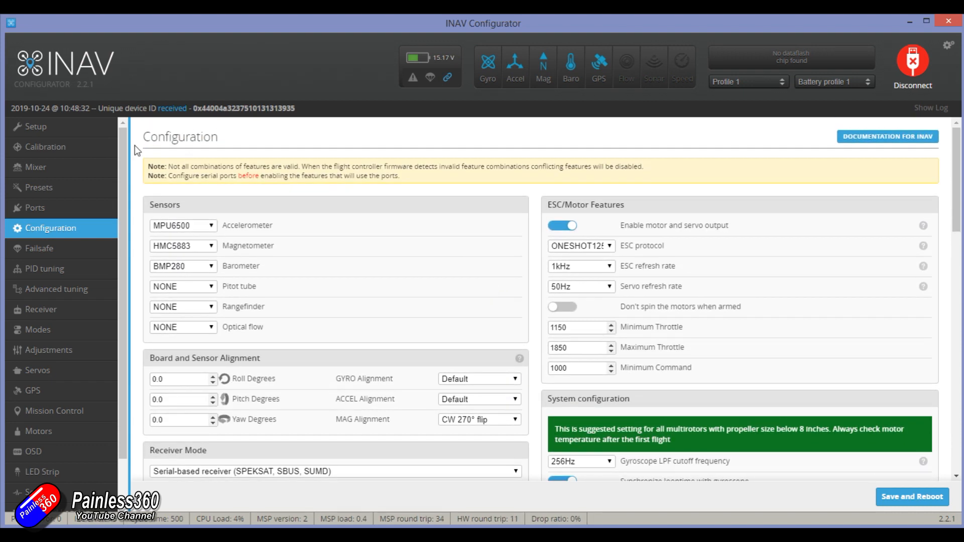
click(103, 152)
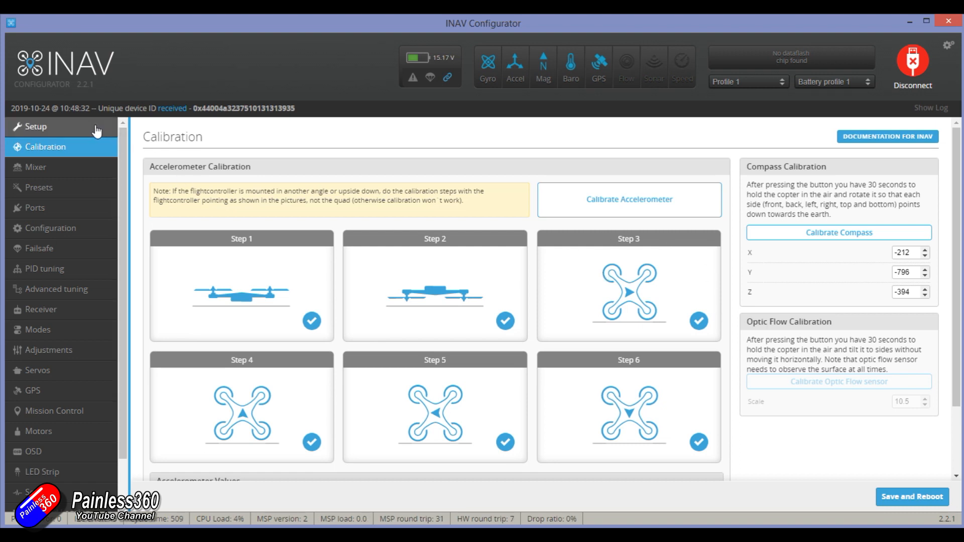
click(34, 128)
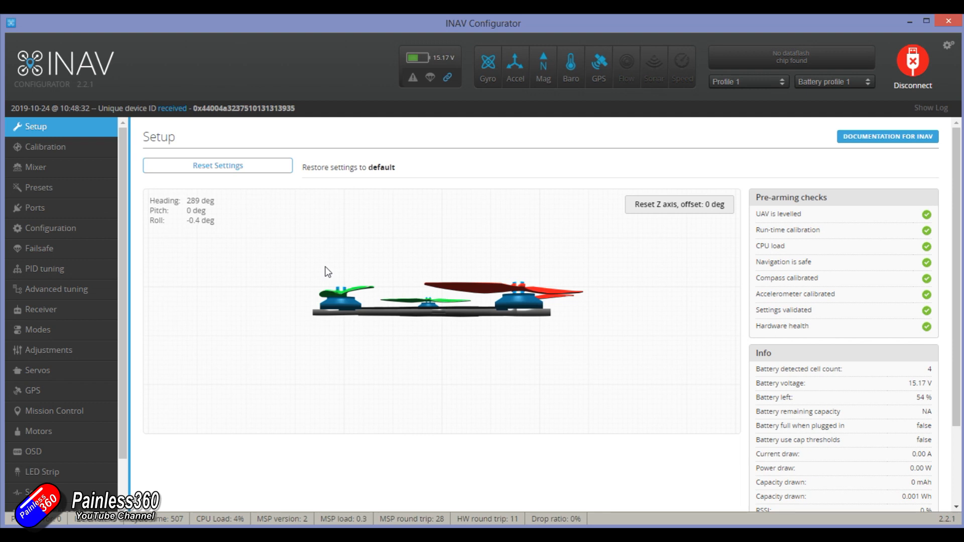
- Review the multirotor mixer preset, the available craft presets and the serial port assignments for each UART
click(66, 171)
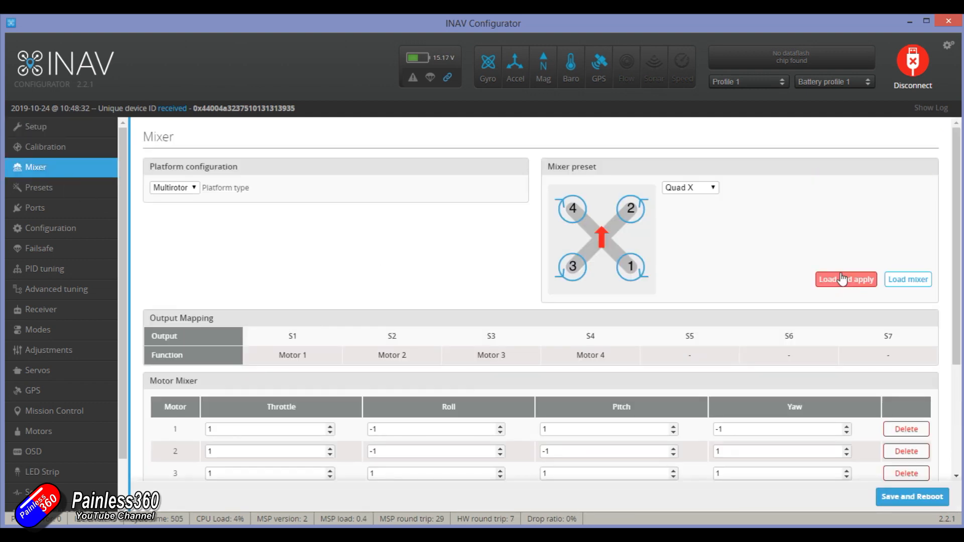
click(57, 188)
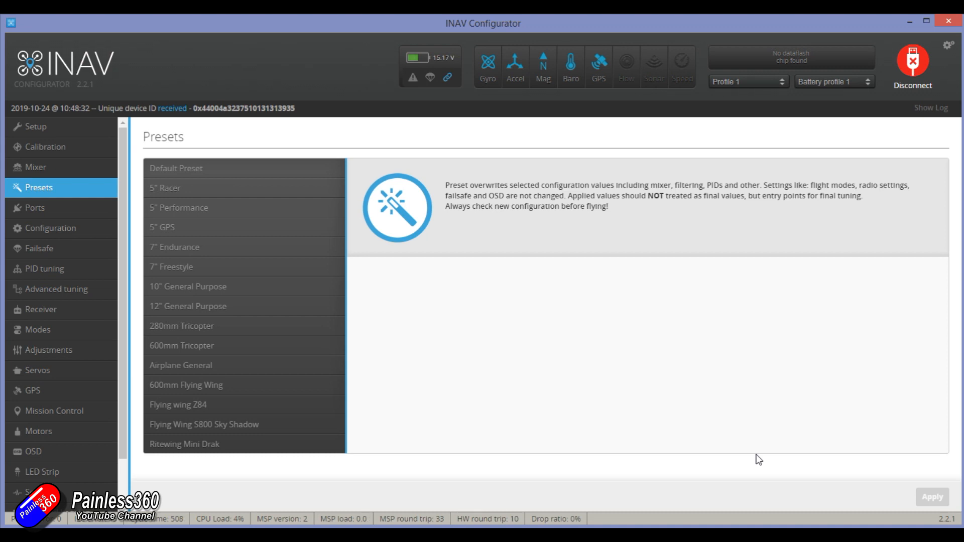
click(82, 210)
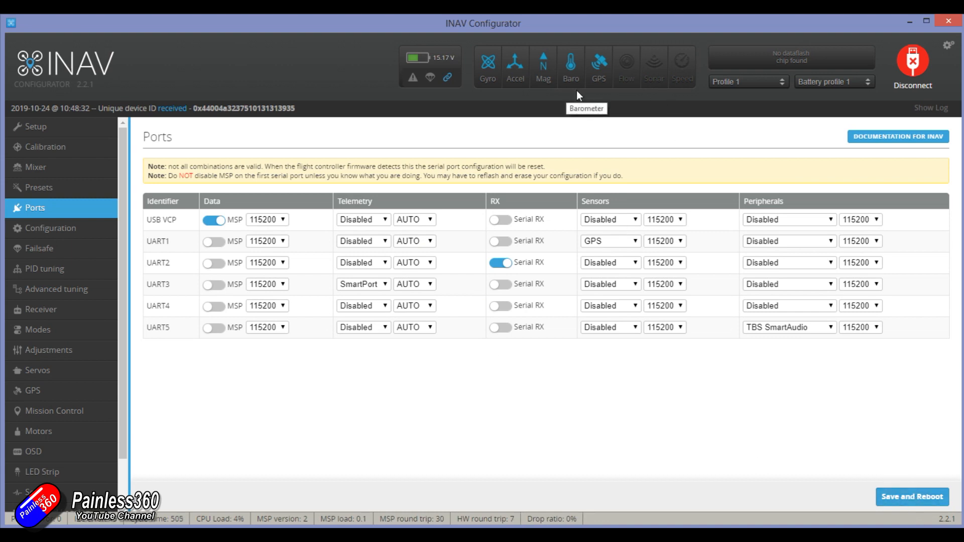
- Examine the barometer type options in the sensor configuration without changing the selection
click(75, 230)
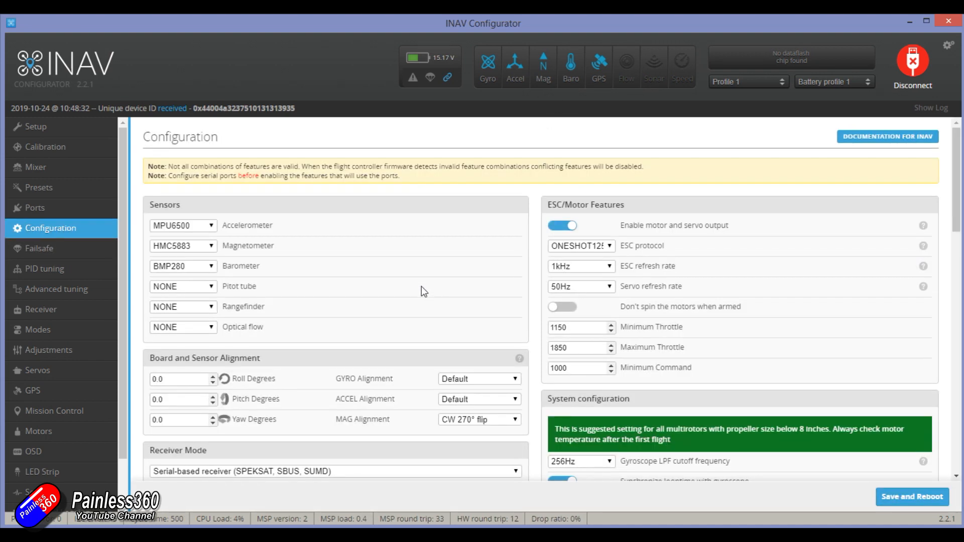
click(211, 267)
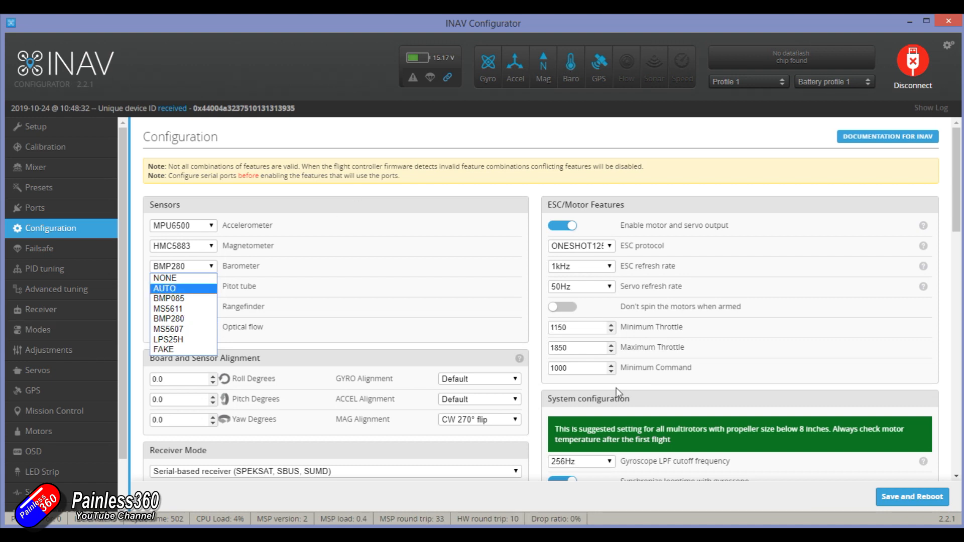
click(450, 304)
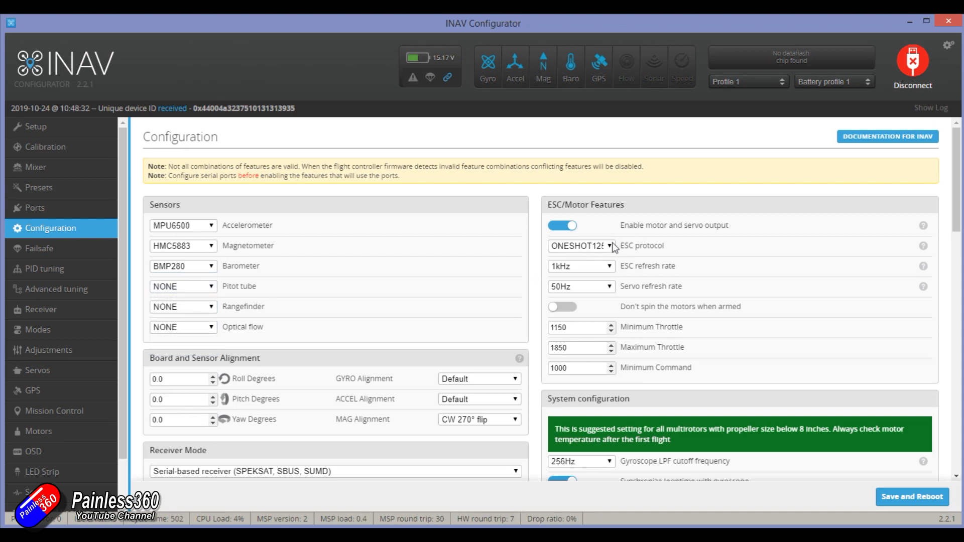
- Try DSHOT300 and DSHOT600 as the ESC protocol and set it back to ONESHOT125
click(591, 246)
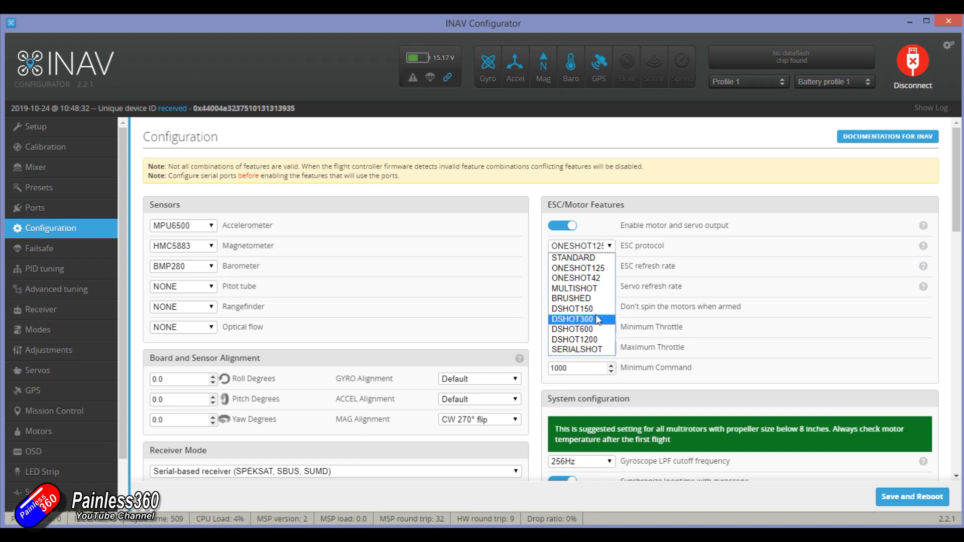
click(592, 320)
click(609, 246)
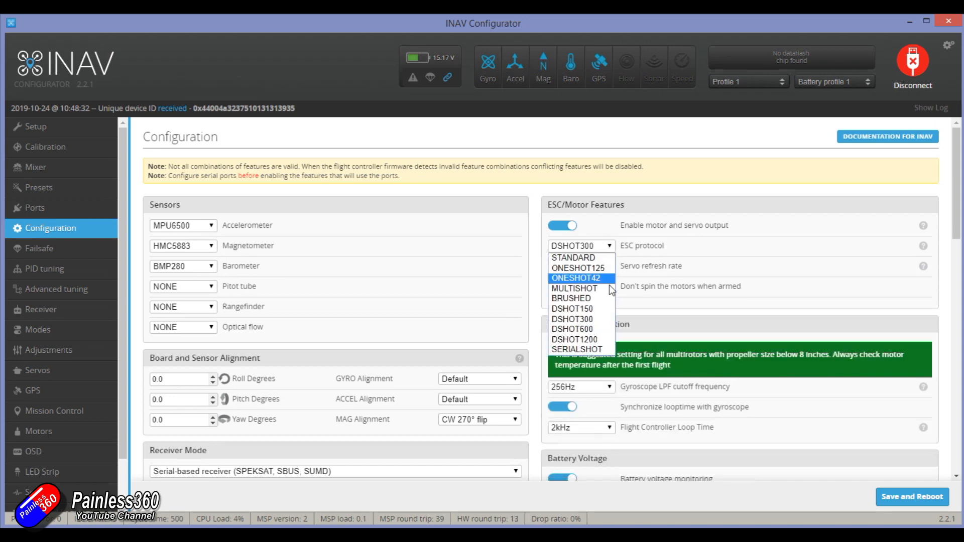
click(592, 328)
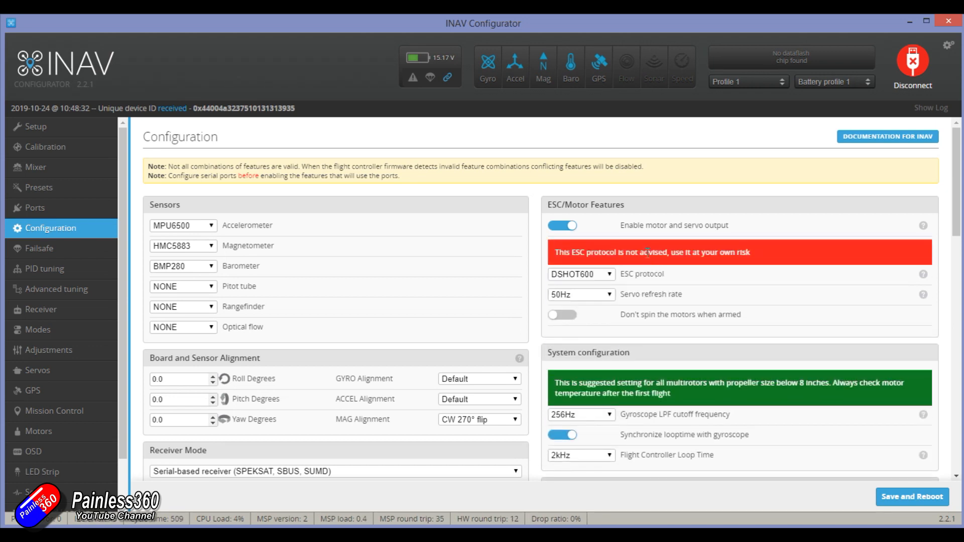
click(610, 275)
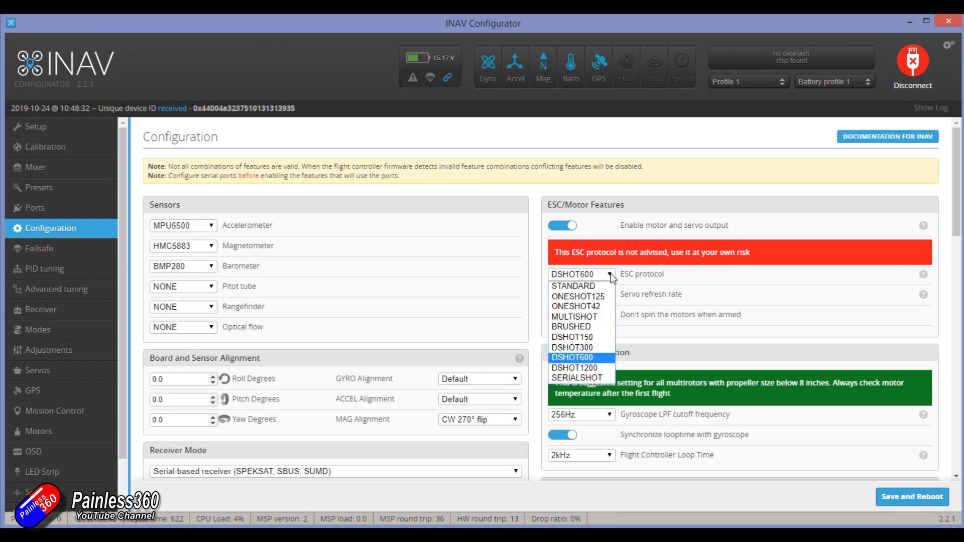
click(592, 347)
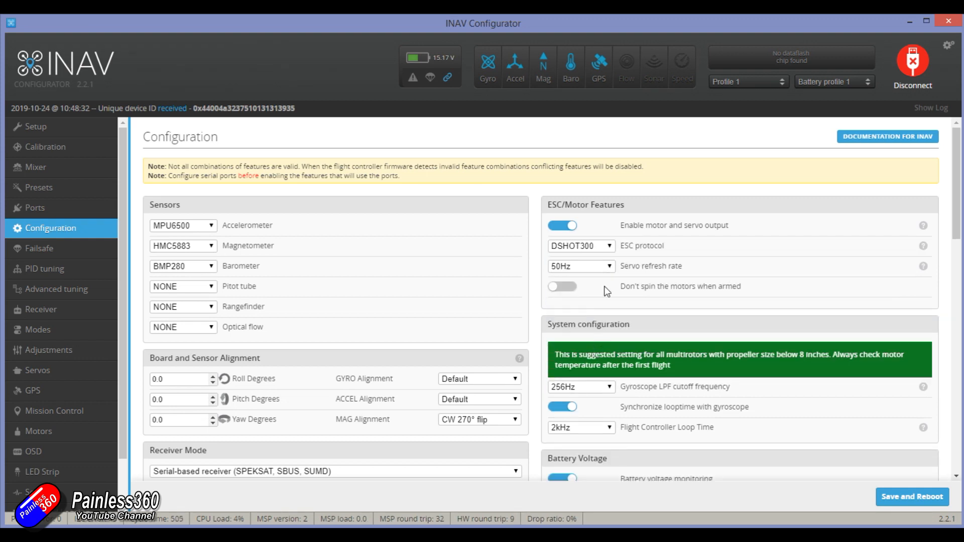
click(611, 245)
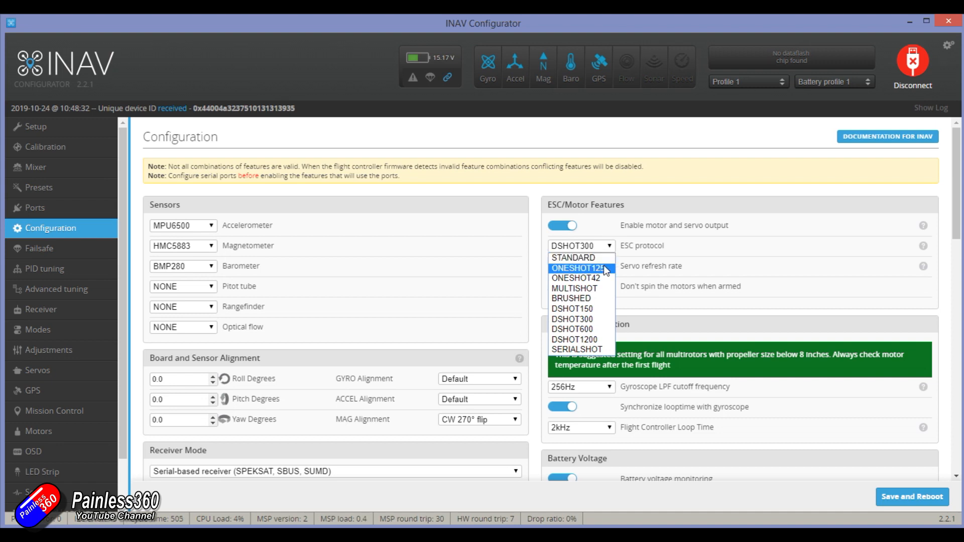
click(603, 265)
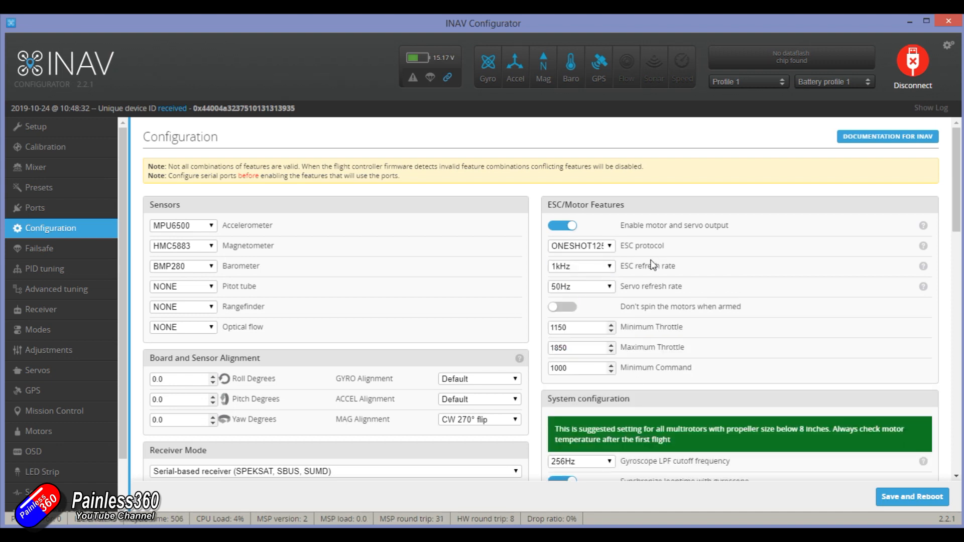
- Examine the system, battery voltage, GPS, VTX and current sensor settings in the configuration, keeping GPS for navigation and telemetry enabled
scroll(633, 271, down, 4)
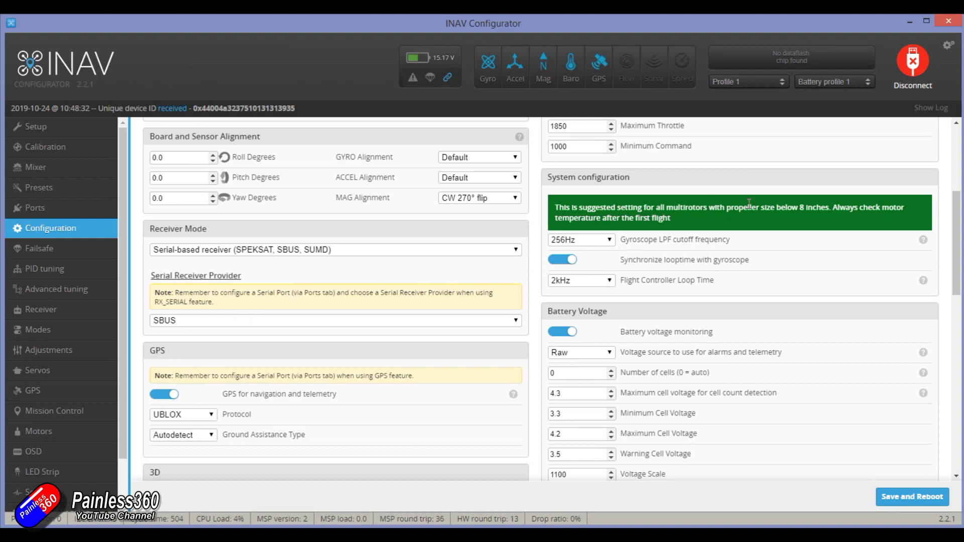
scroll(734, 215, up, 2)
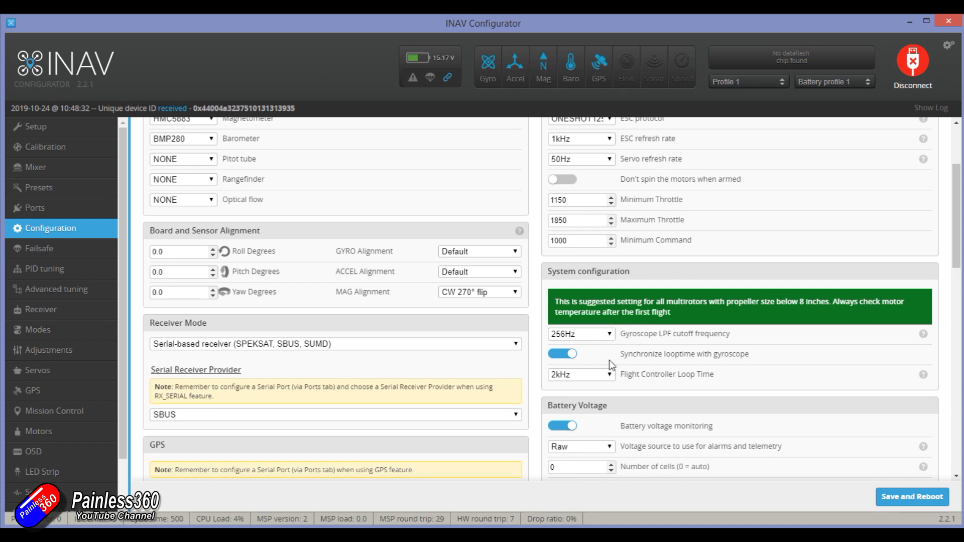
scroll(611, 352, down, 2)
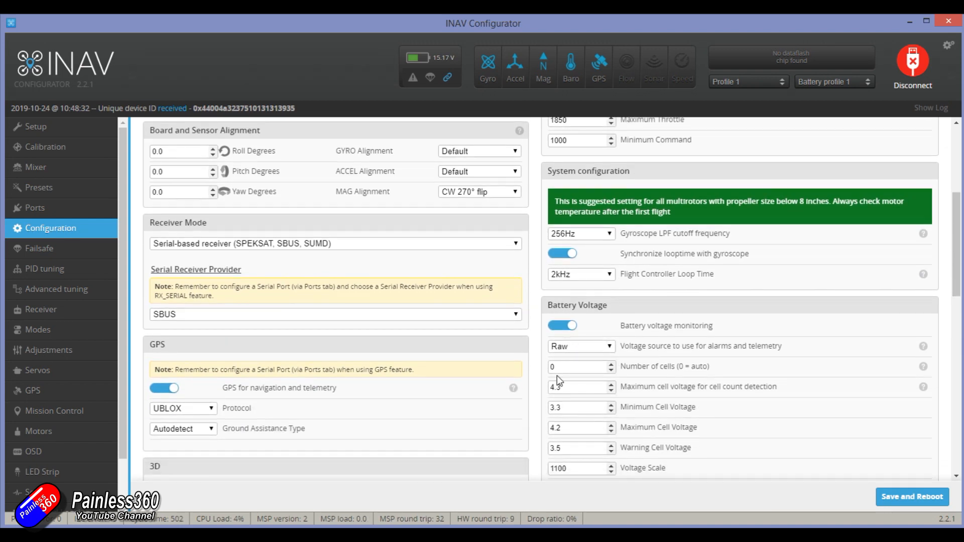
click(167, 391)
click(169, 390)
scroll(291, 278, down, 5)
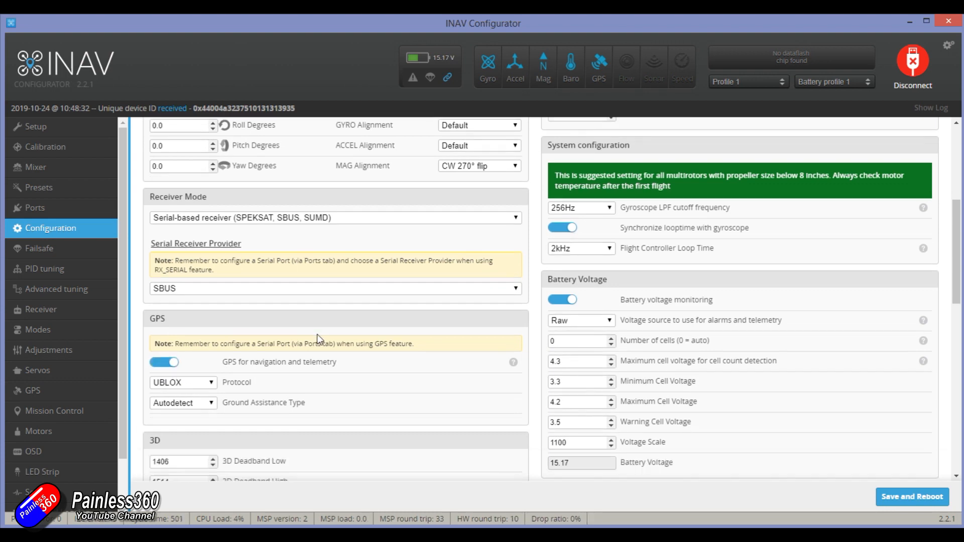
scroll(570, 383, down, 2)
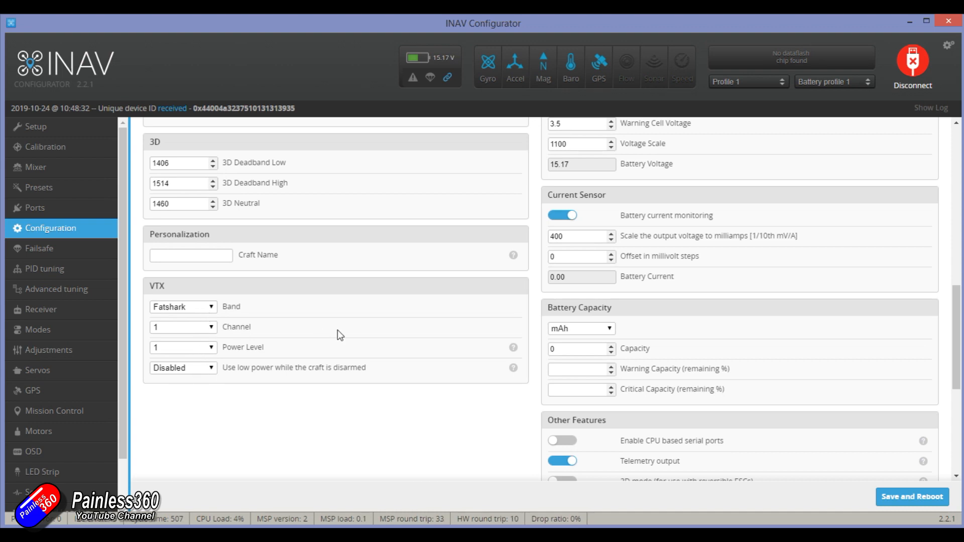
scroll(451, 311, up, 1)
scroll(571, 298, up, 2)
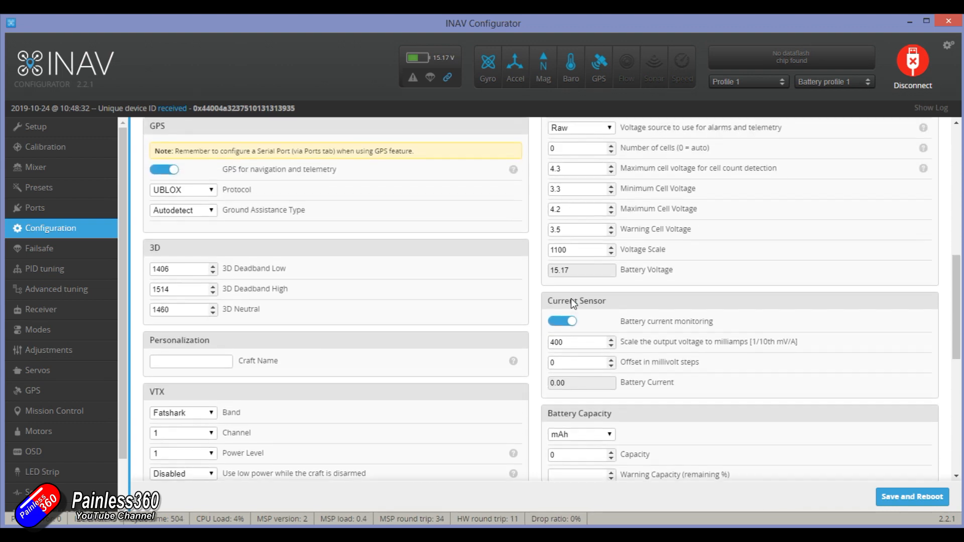
scroll(658, 216, up, 1)
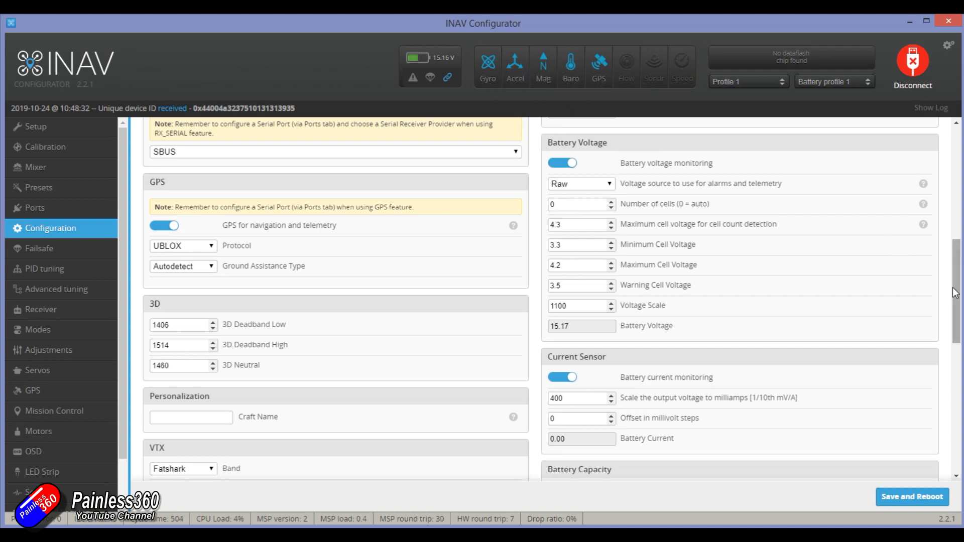
scroll(899, 251, up, 8)
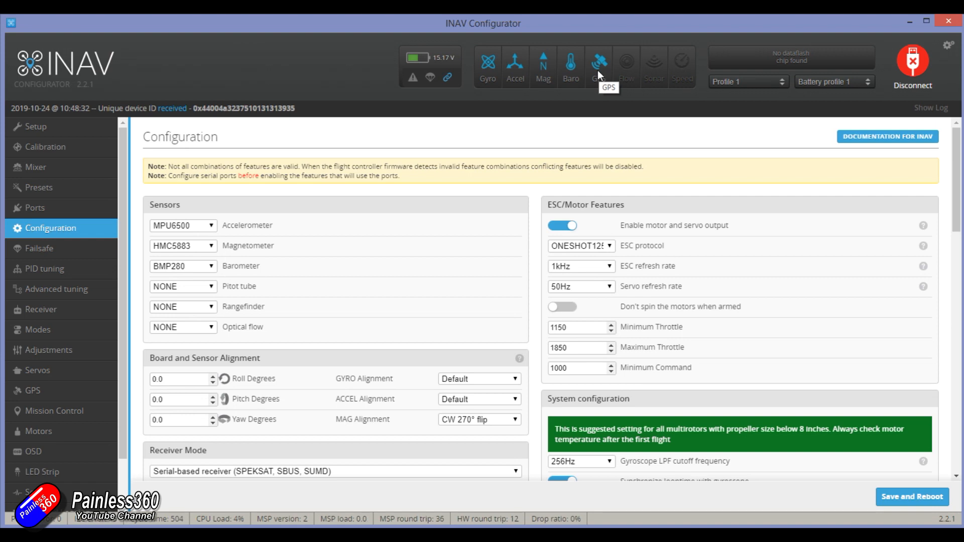
- Review the failsafe pulse range, guard time and procedure options, including return to home
click(54, 251)
scroll(588, 420, down, 2)
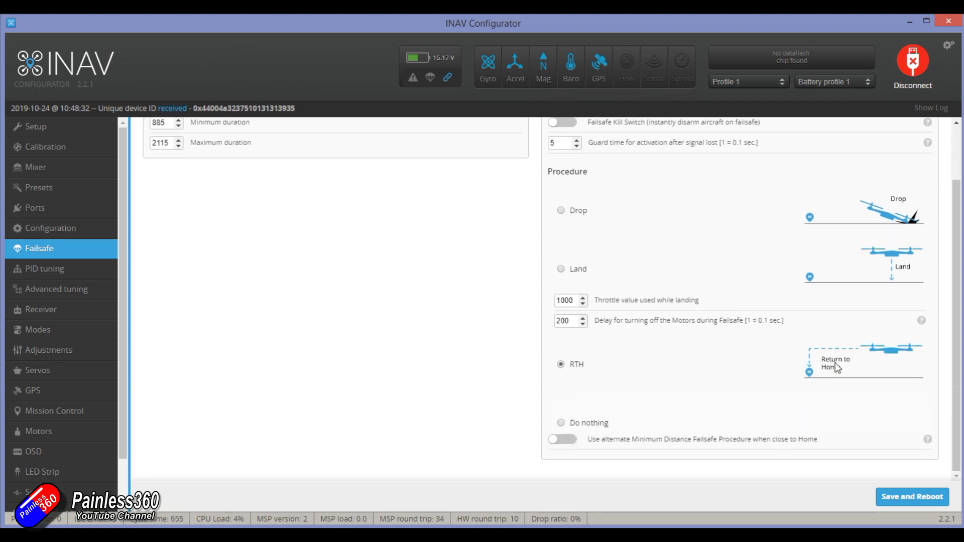
scroll(835, 363, up, 2)
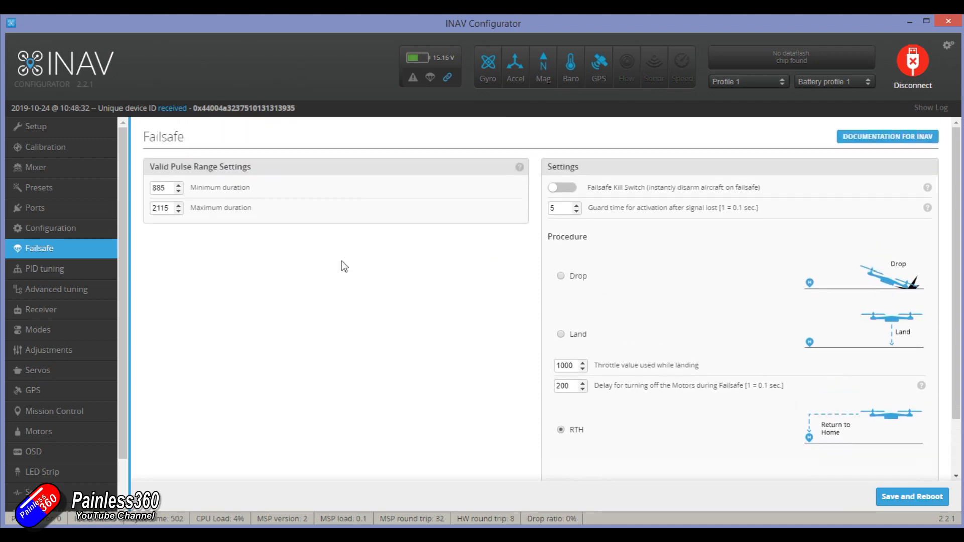
- Review the receiver channel values and the mode ranges for arm, angle, position hold and return to home
click(93, 271)
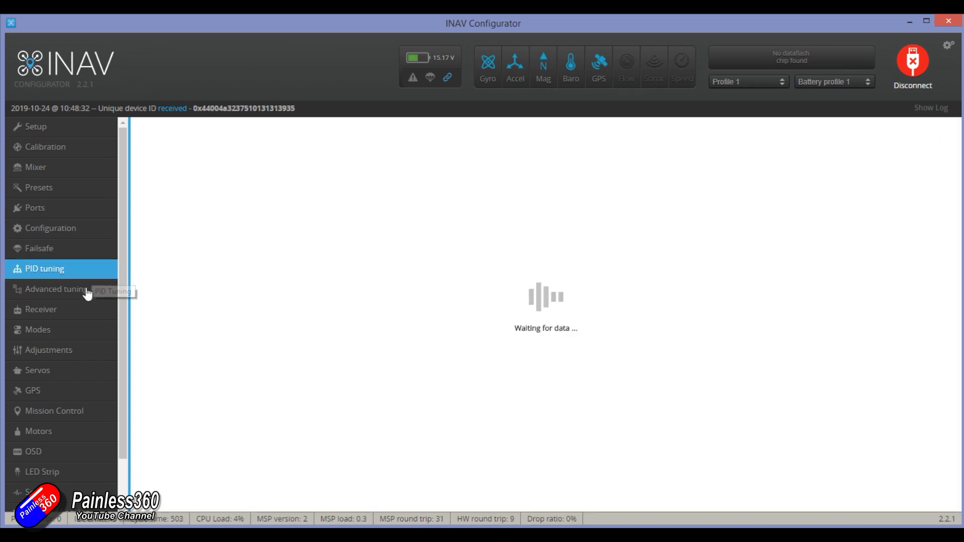
click(85, 312)
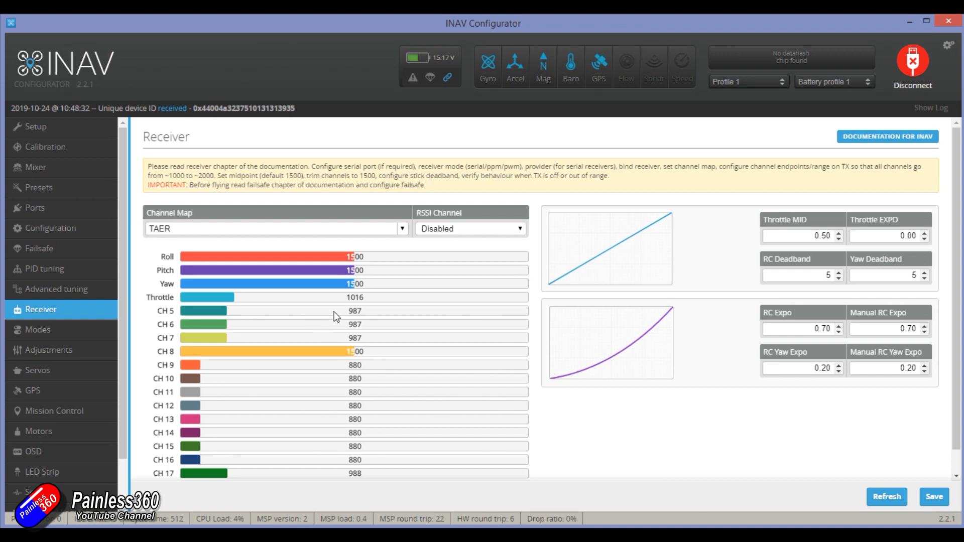
click(71, 332)
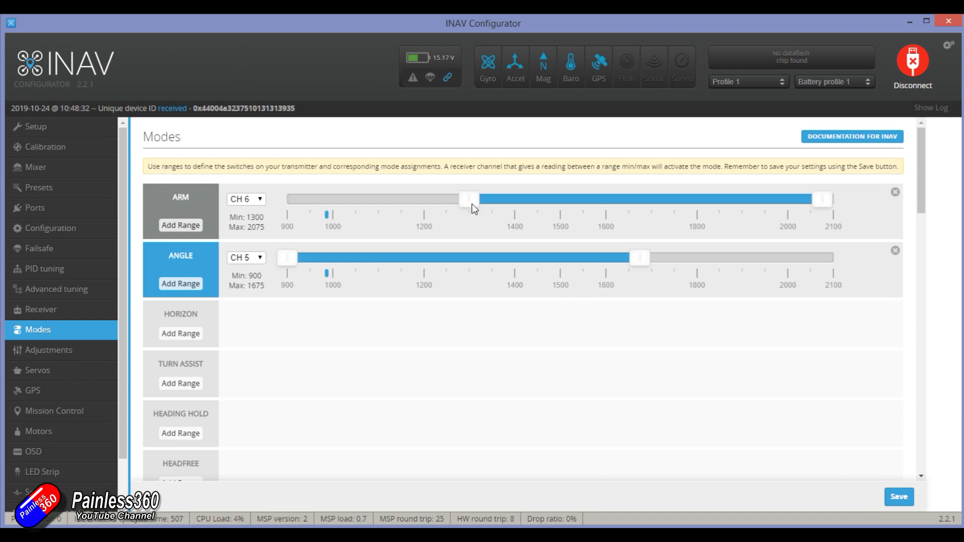
scroll(353, 215, down, 1)
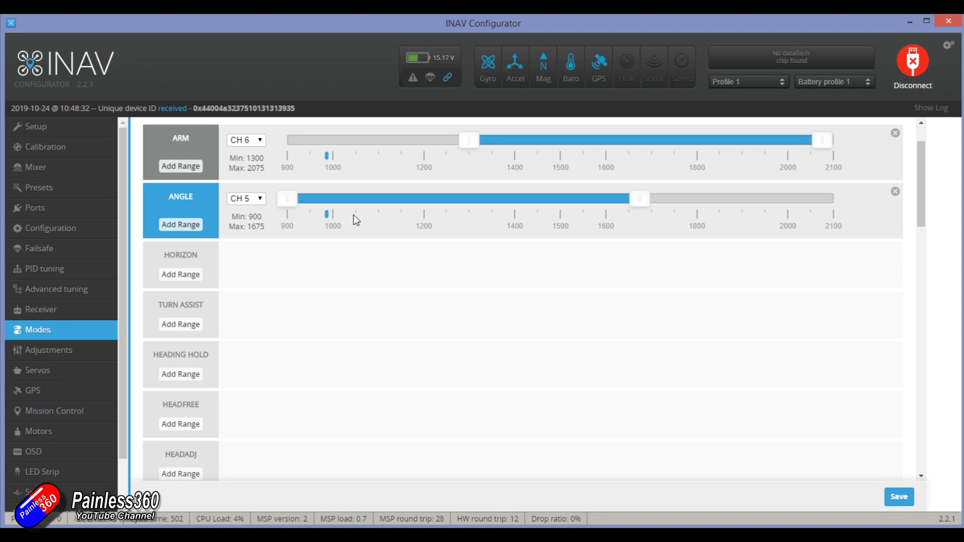
scroll(354, 215, down, 8)
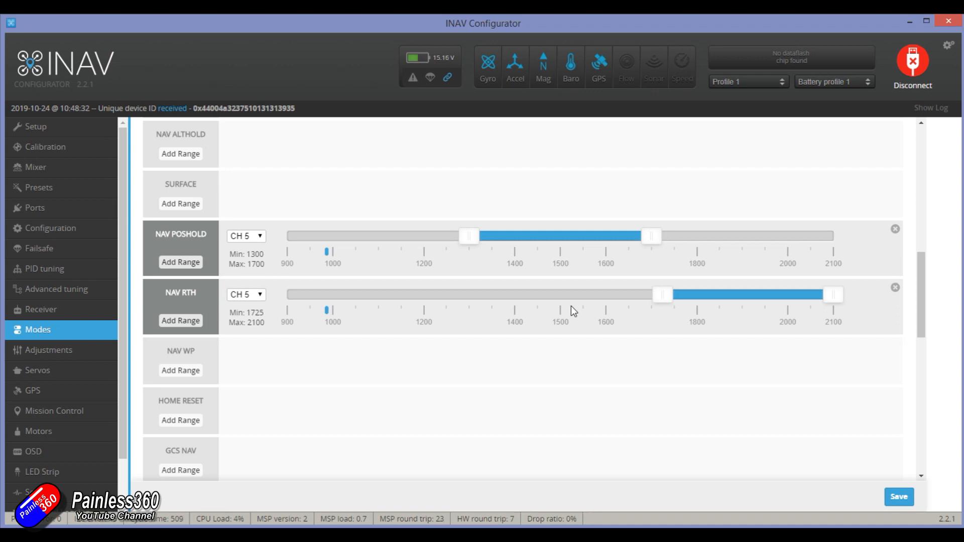
scroll(571, 306, down, 7)
scroll(572, 315, down, 2)
scroll(571, 315, up, 9)
scroll(571, 314, up, 1)
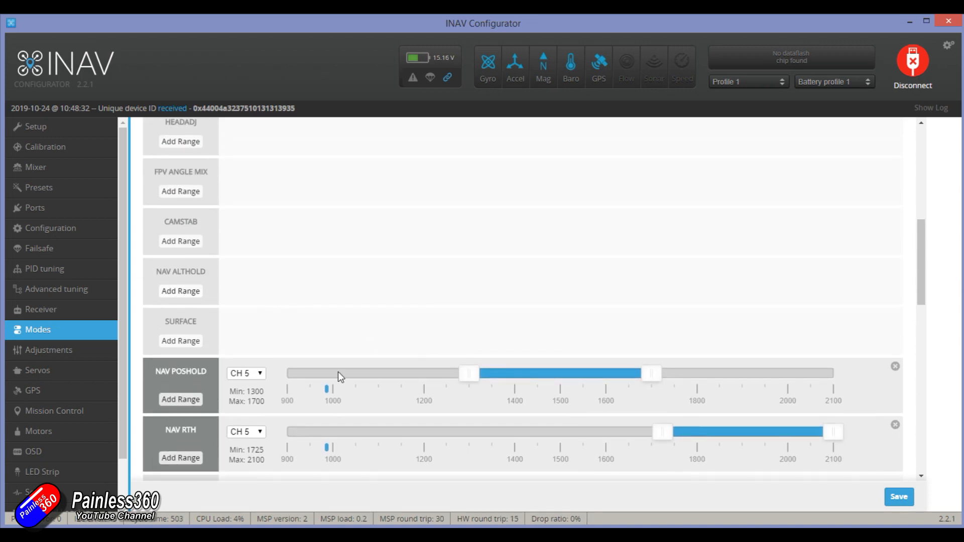
scroll(601, 303, up, 7)
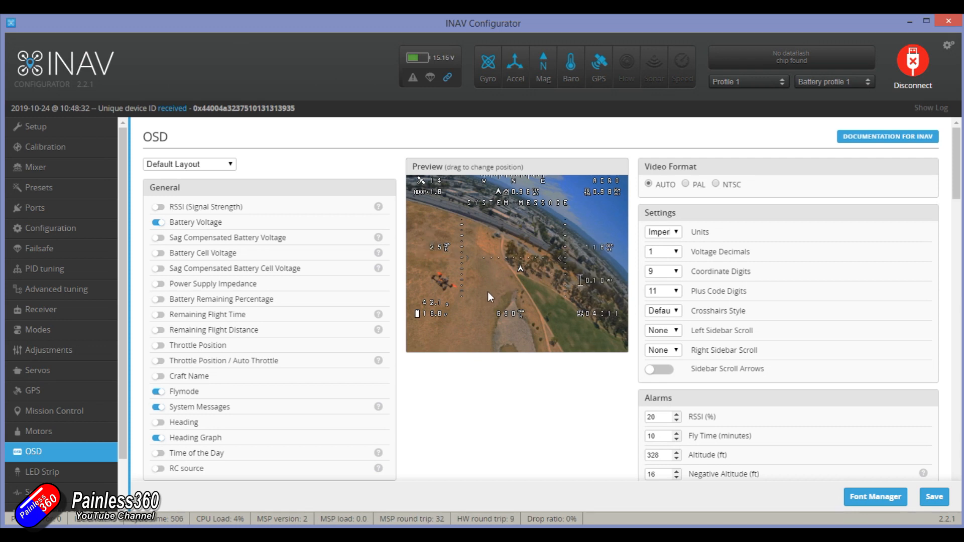
- Examine the OSD elements, layout preview and alarm settings, and look at the fonts offered in the OSD Font Manager
scroll(372, 343, down, 10)
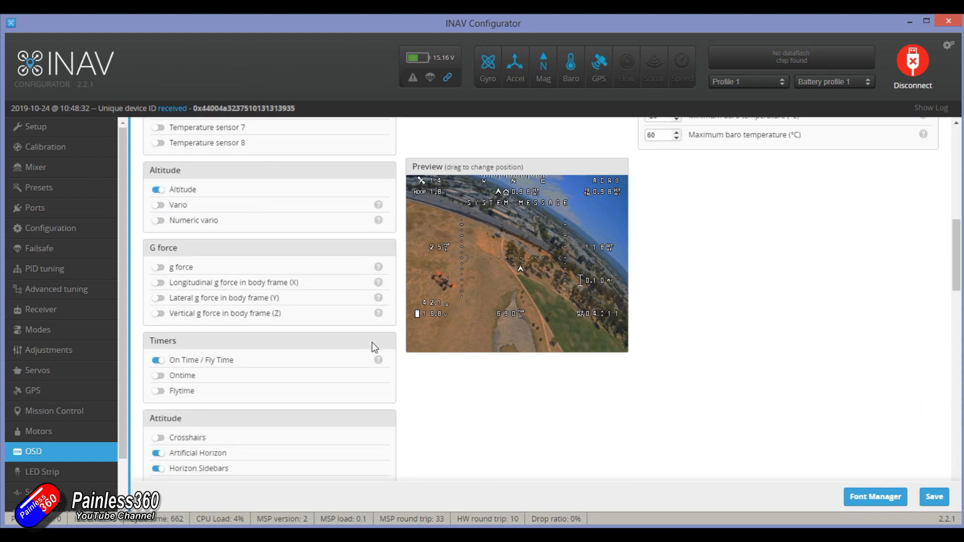
scroll(372, 343, down, 8)
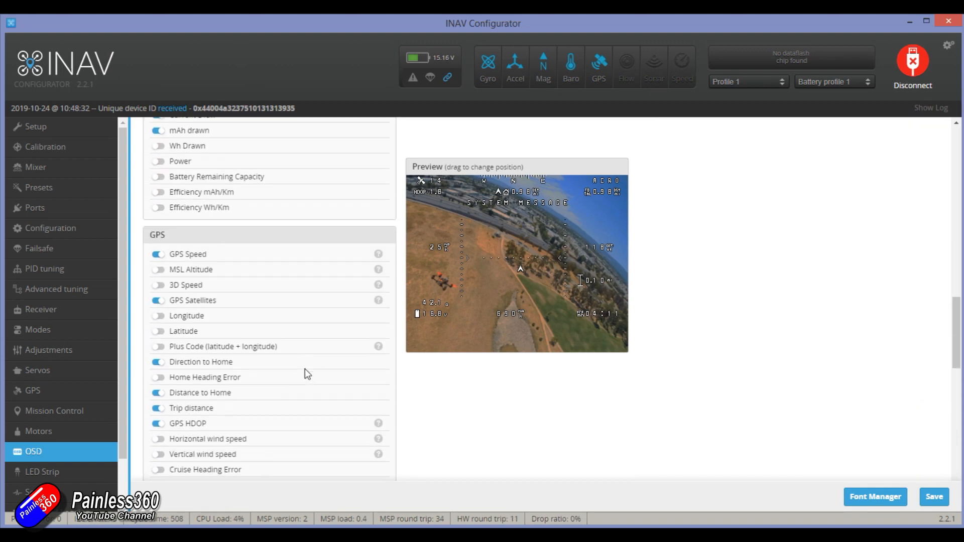
scroll(305, 369, down, 5)
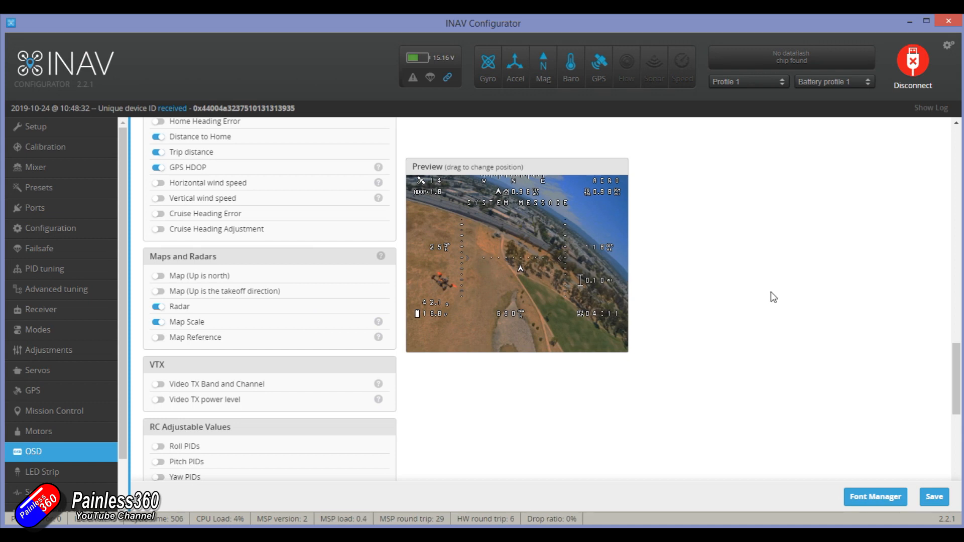
scroll(642, 325, up, 12)
scroll(603, 334, up, 3)
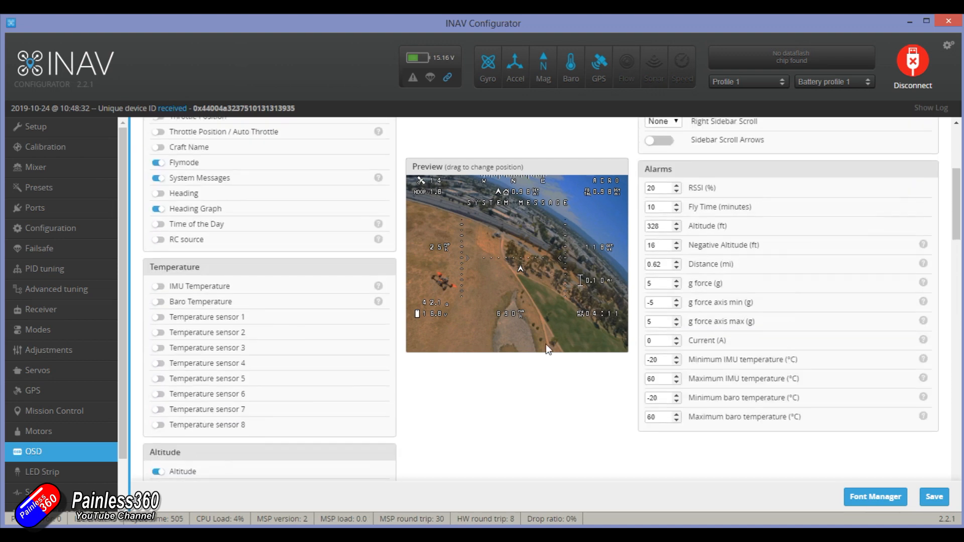
scroll(46, 411, down, 1)
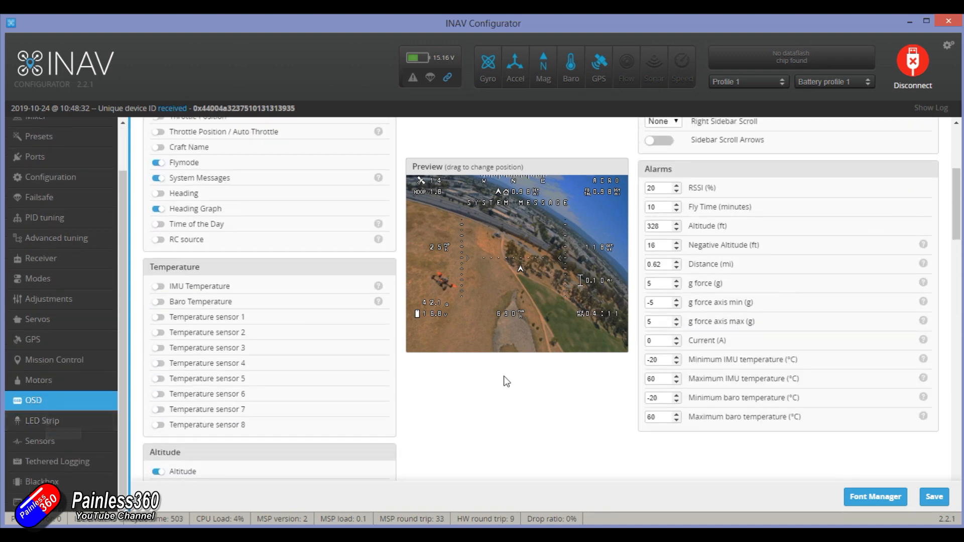
scroll(504, 376, up, 5)
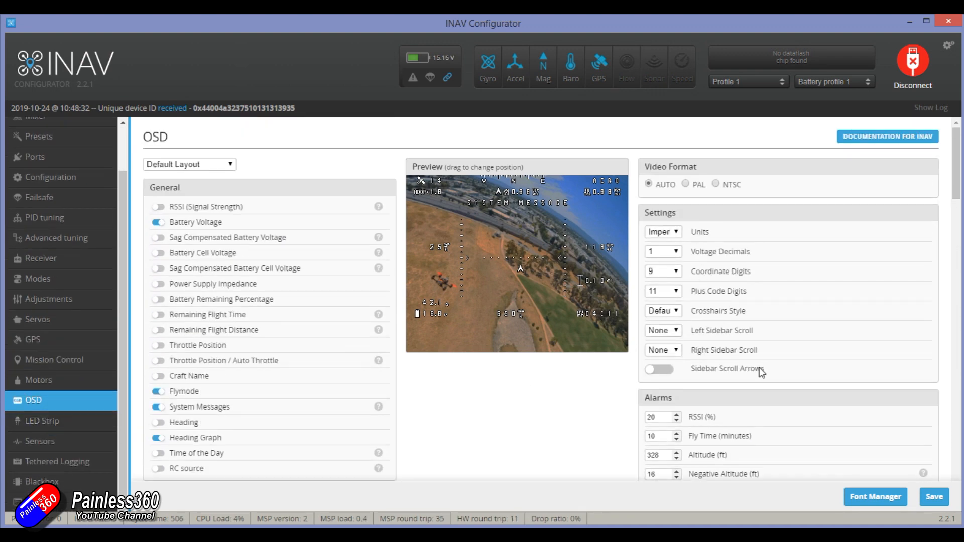
click(875, 496)
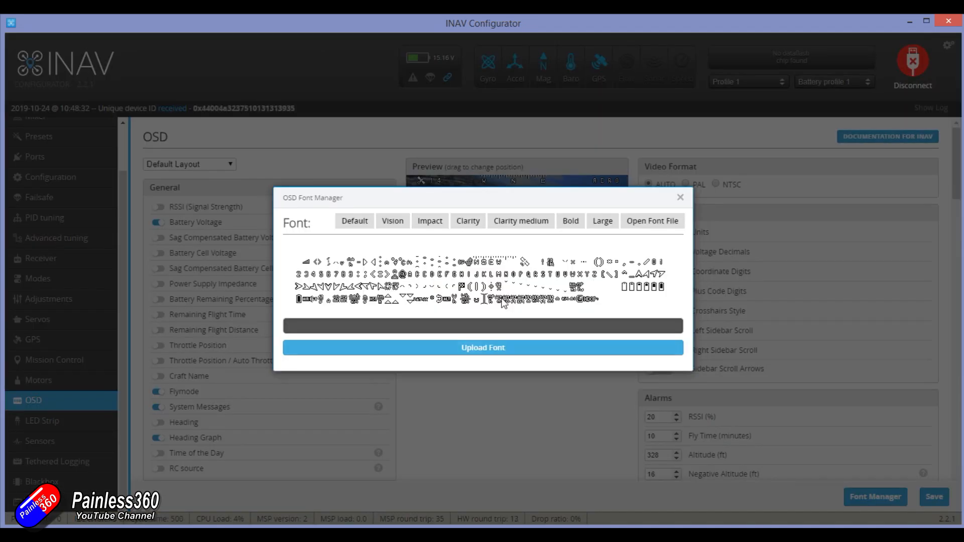
click(679, 197)
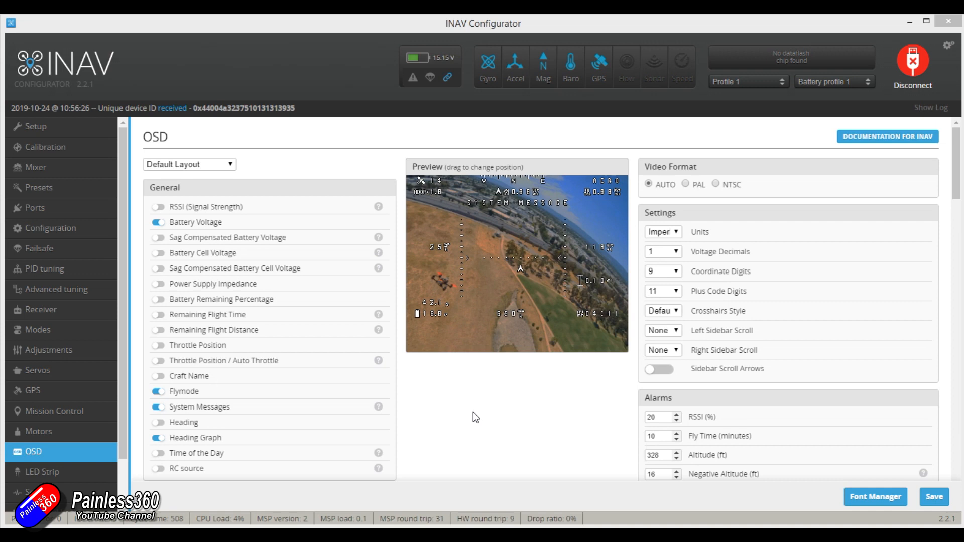
- Check the live throttle channel value in the receiver readings
scroll(465, 410, down, 6)
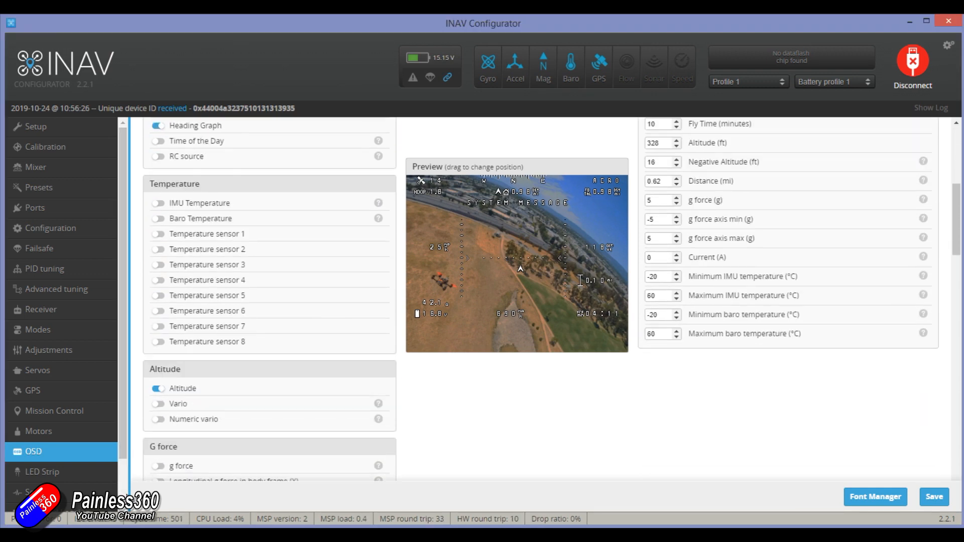
scroll(126, 456, down, 1)
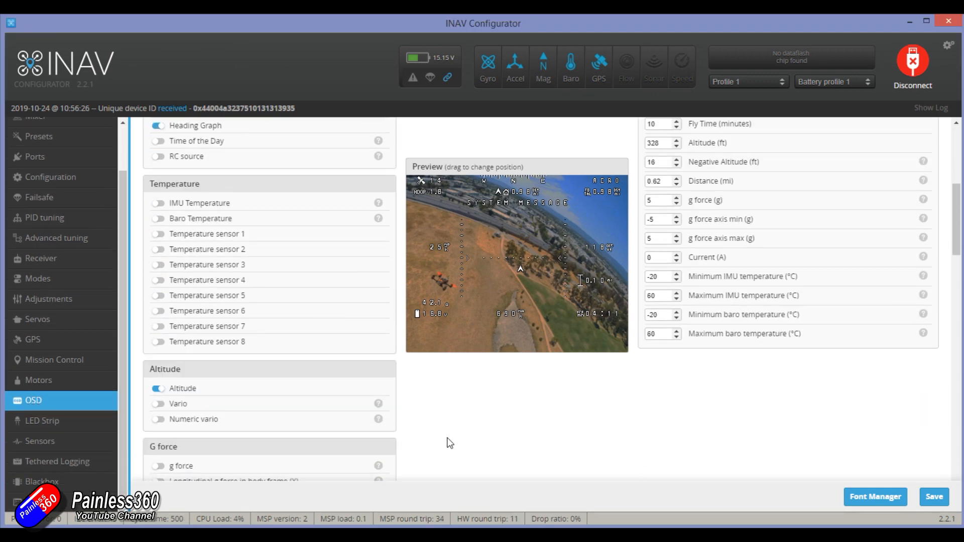
click(70, 264)
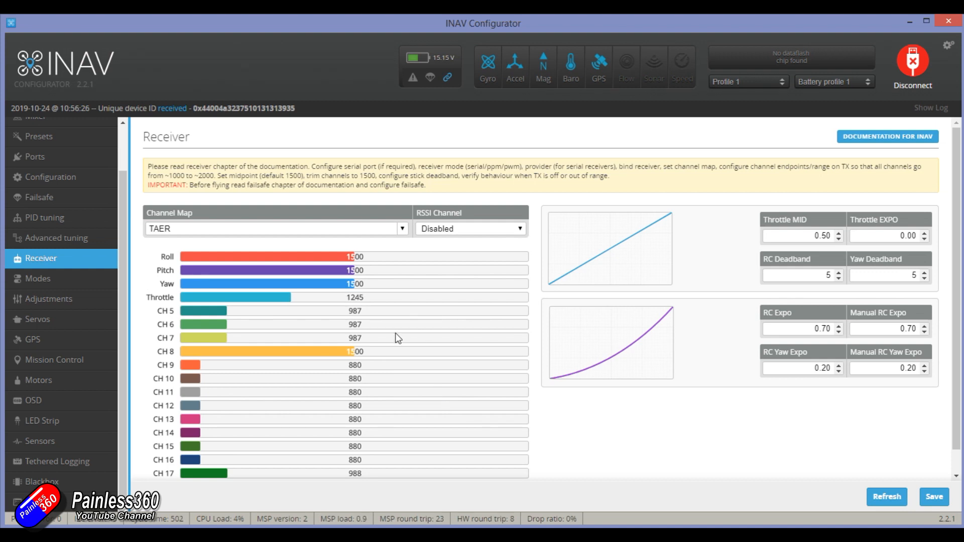
- Query the multicopter hover throttle in the CLI with "set nav_mc_hover_thr"
click(38, 501)
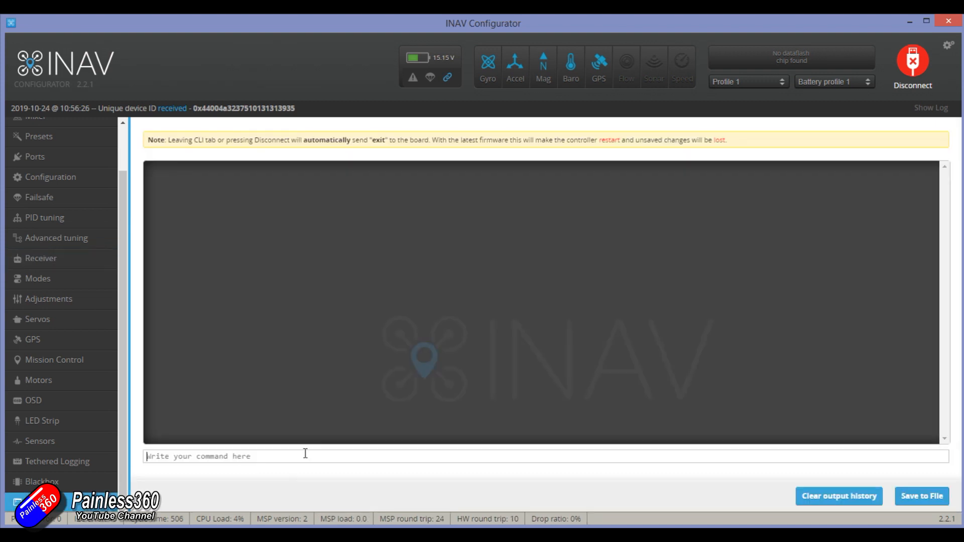
text(set nav_mc)
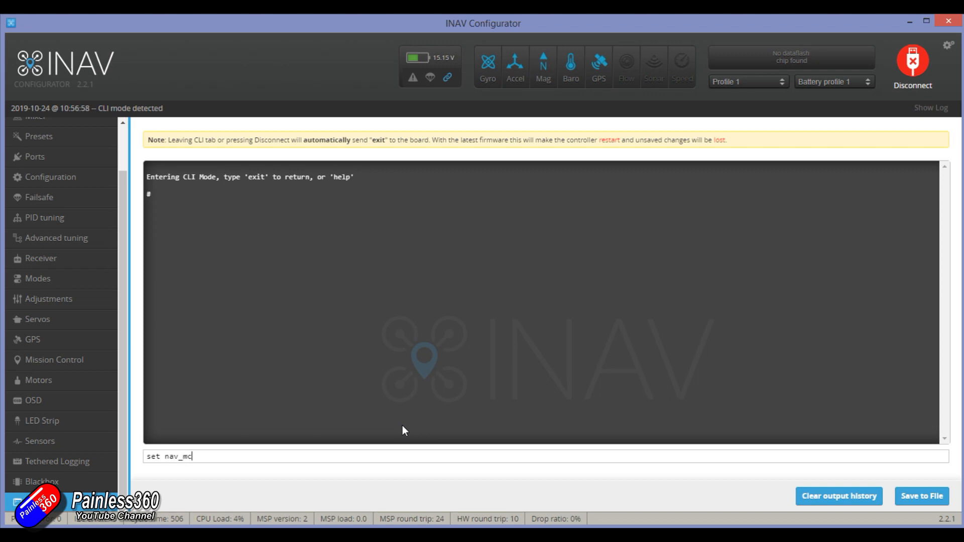
text(_hover_thr)
key(Return)
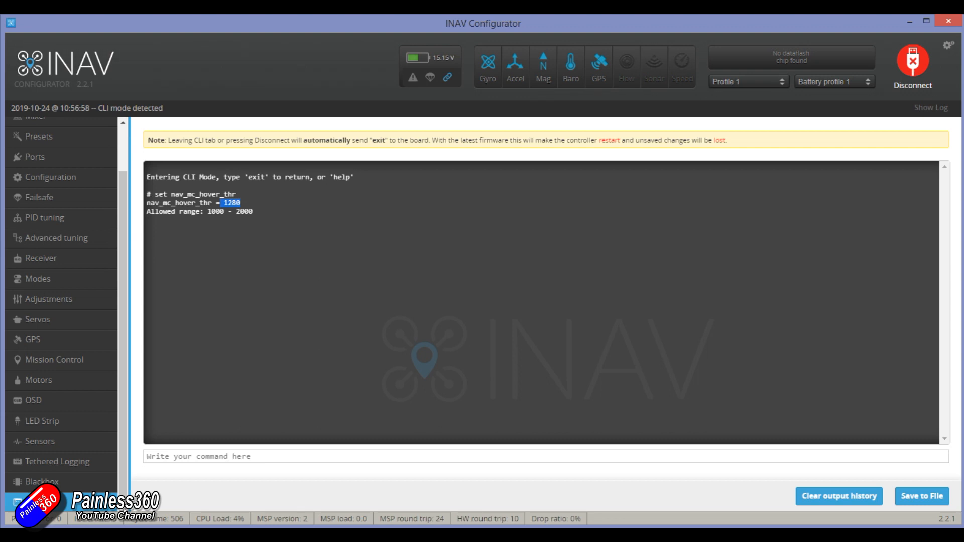
- List all failsafe parameters in the CLI with "set failsafe_" and read through them
text(set failsafe_)
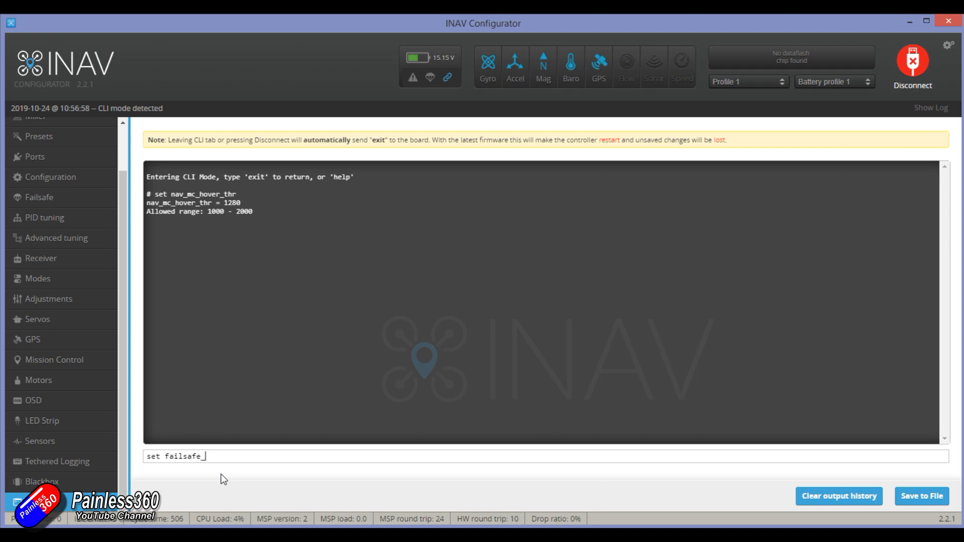
key(Return)
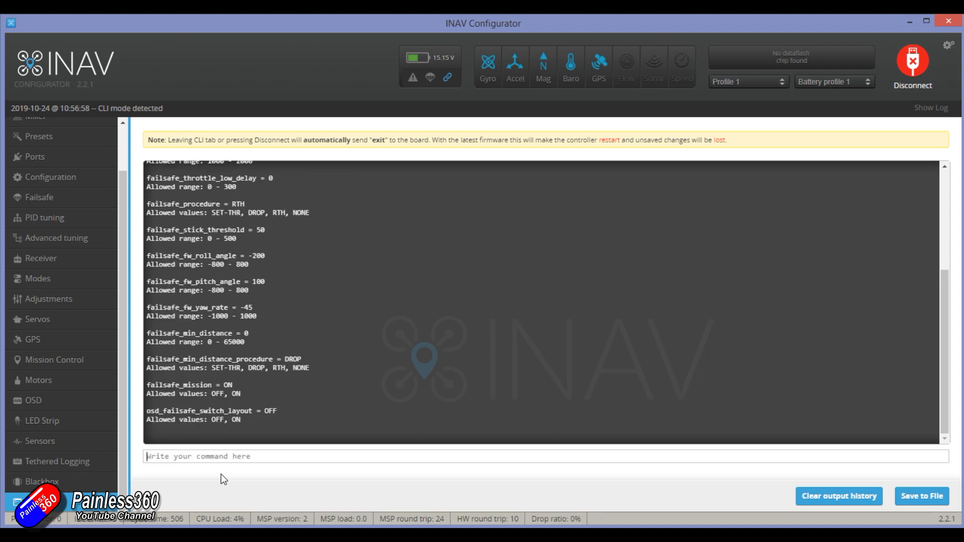
scroll(254, 371, up, 5)
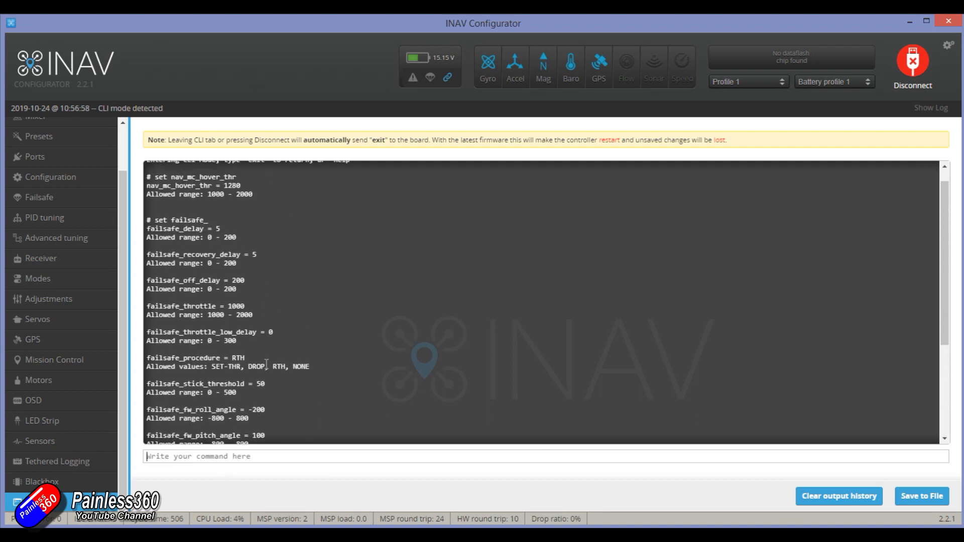
scroll(264, 366, down, 5)
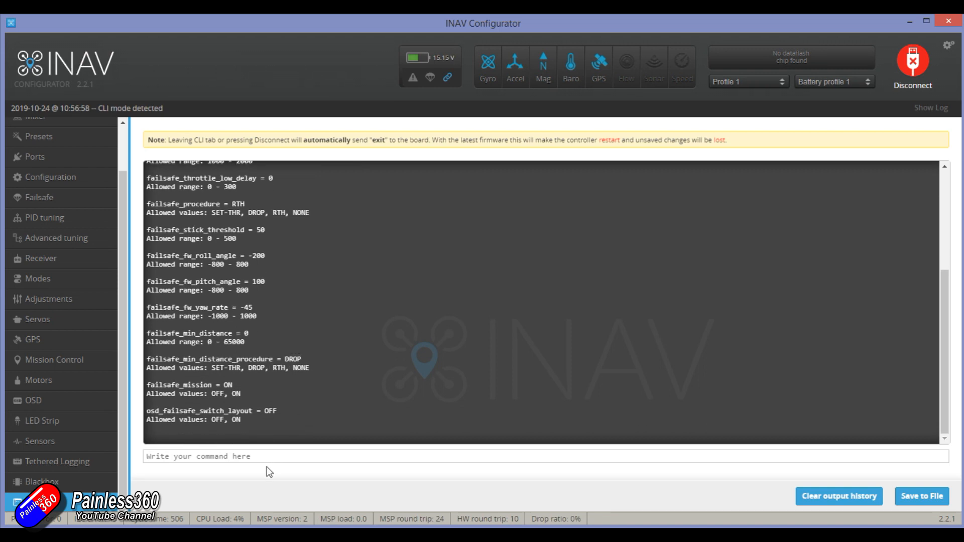
- List the return-to-home parameters in the CLI with "set nav_rth" and read through them
text(set nav_rth)
key(Return)
scroll(251, 351, up, 3)
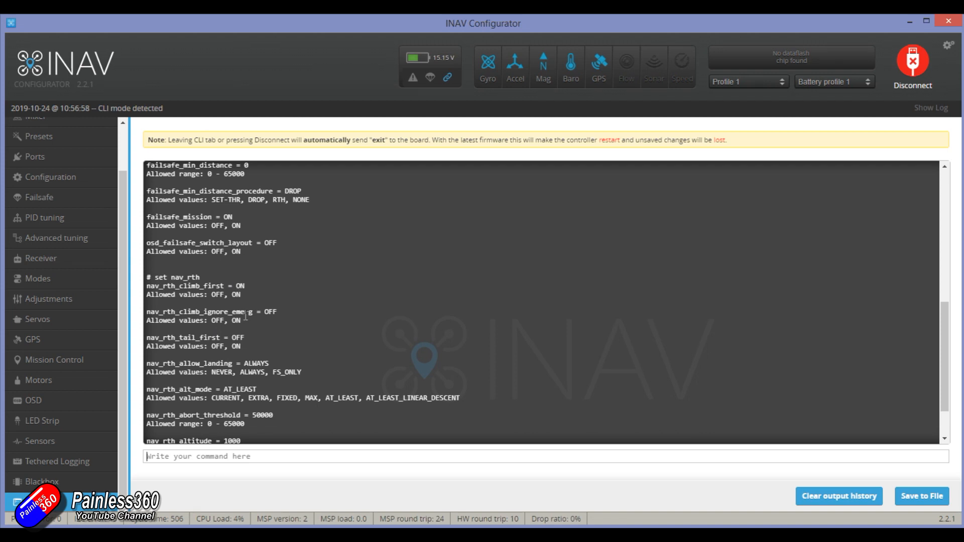
scroll(257, 355, down, 3)
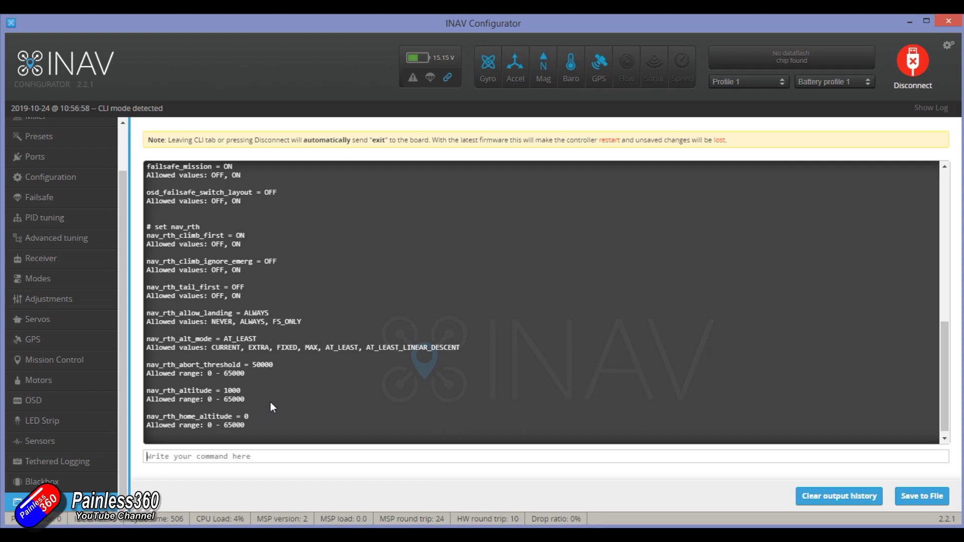
- Leave the CLI and recheck the mode ranges, the pre-arming checks in Setup and the sensor and ESC configuration
scroll(39, 214, up, 2)
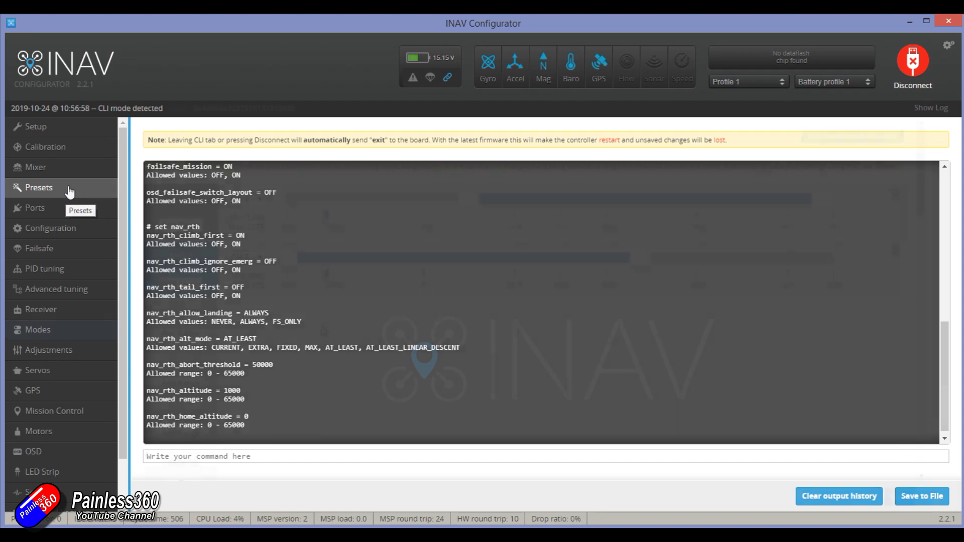
click(40, 330)
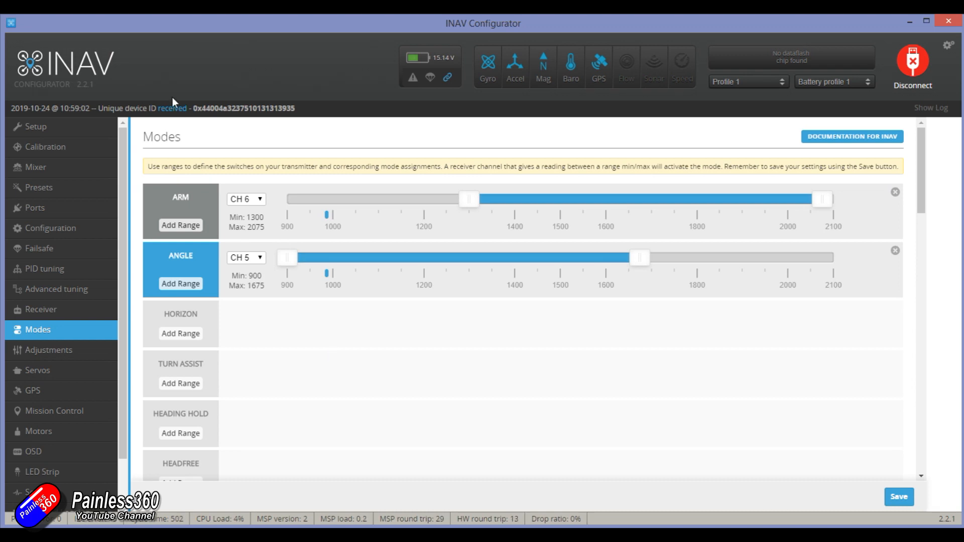
click(35, 127)
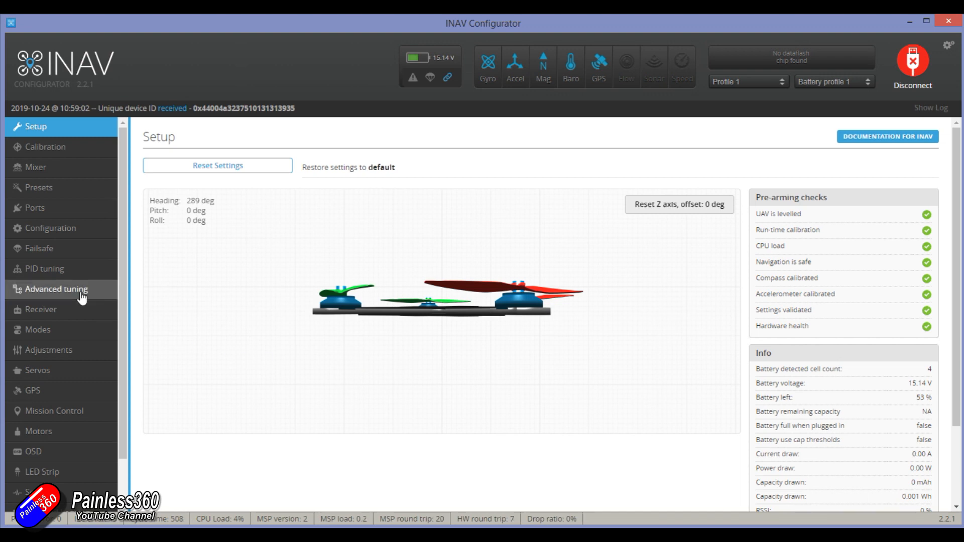
click(70, 232)
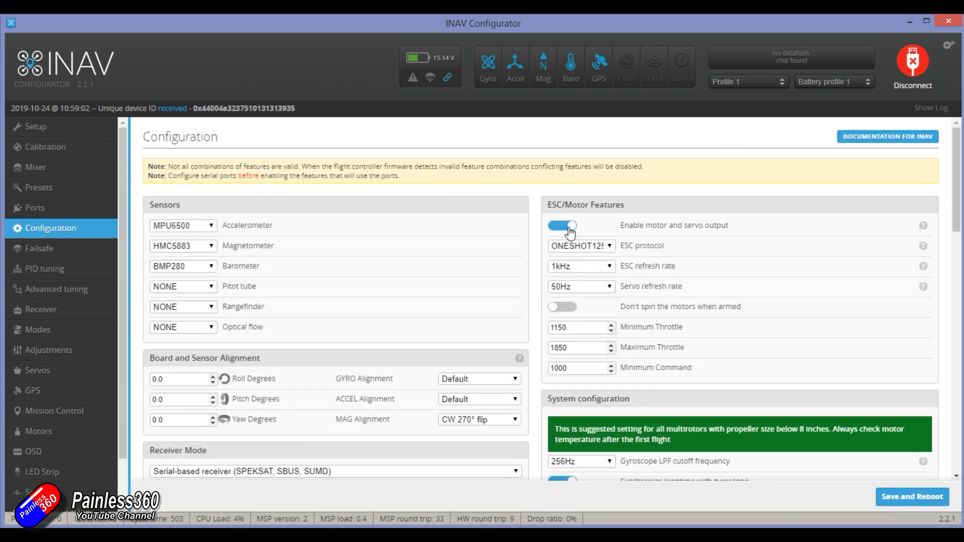
click(57, 329)
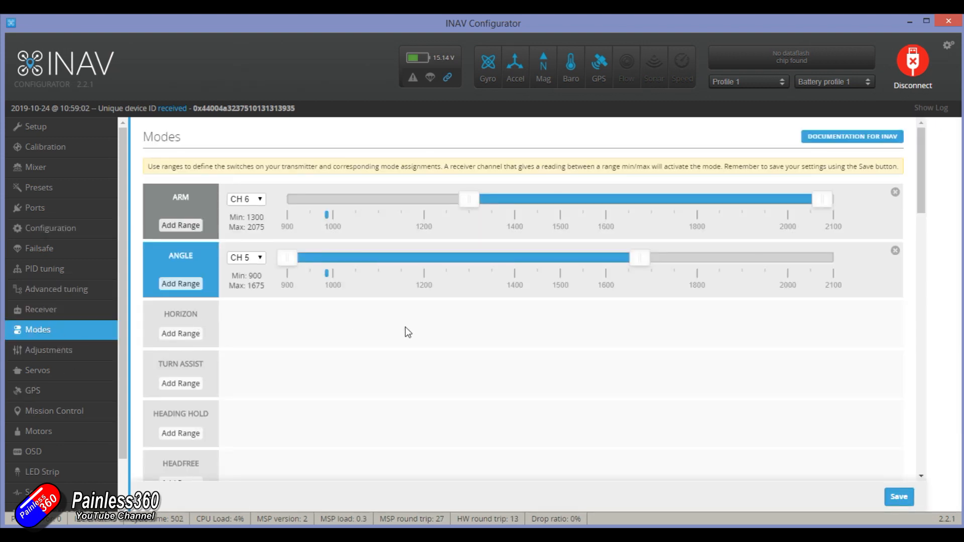